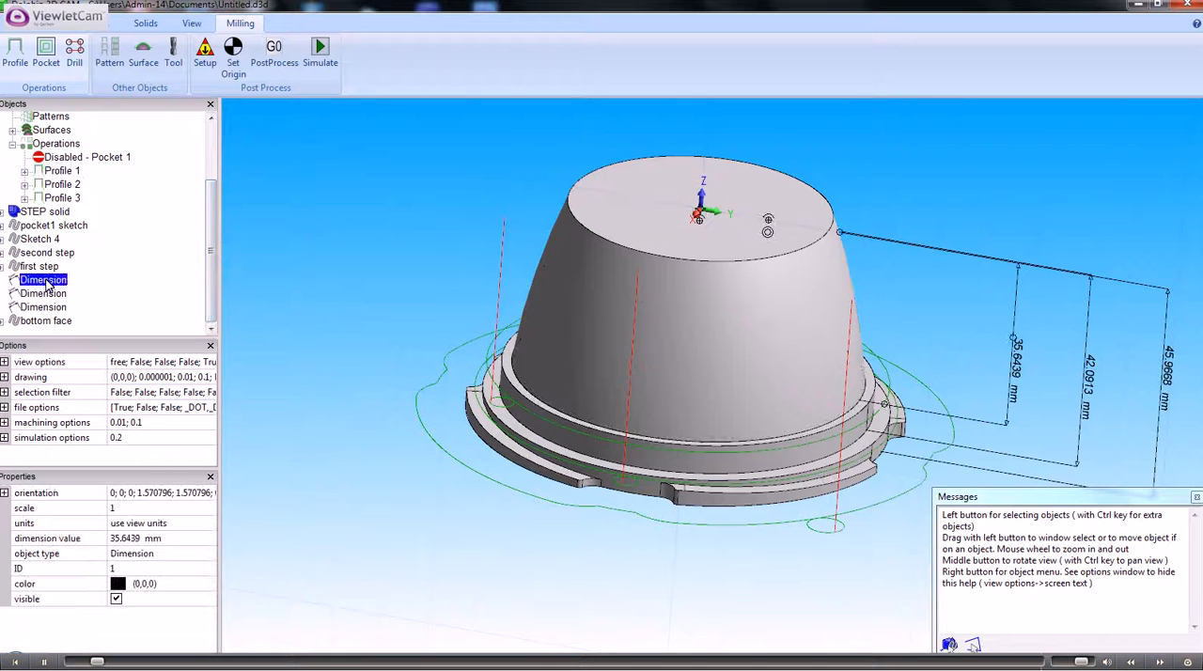
- Delete all three dimensions from the model
right_click(47, 285)
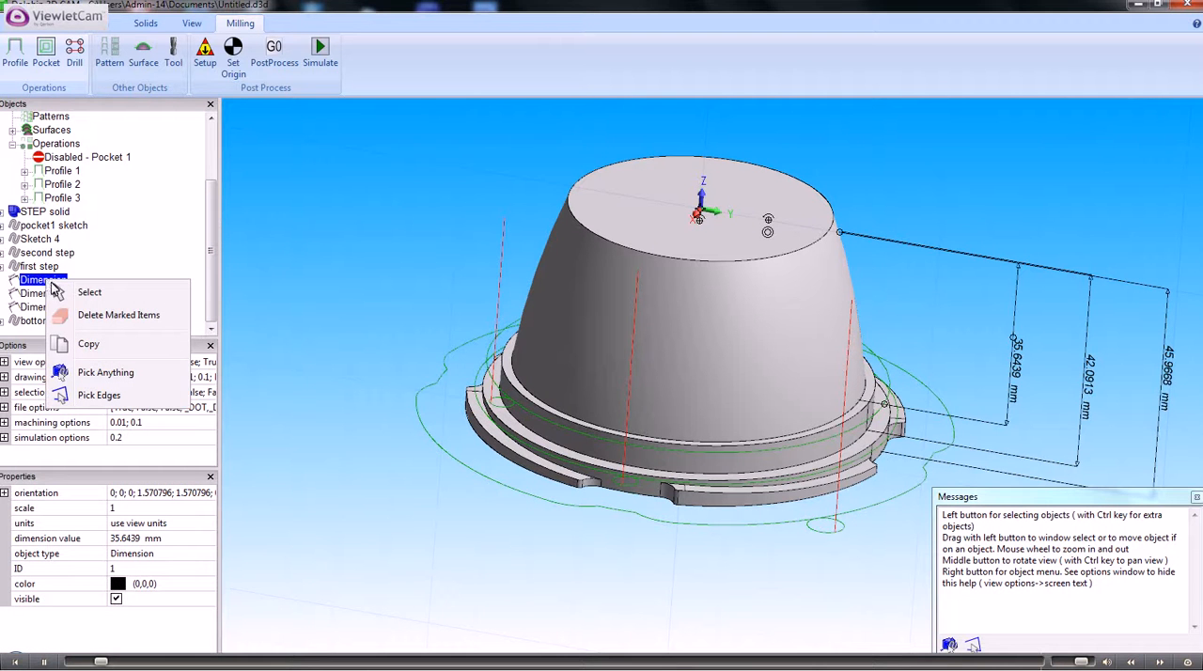
left_click(98, 317)
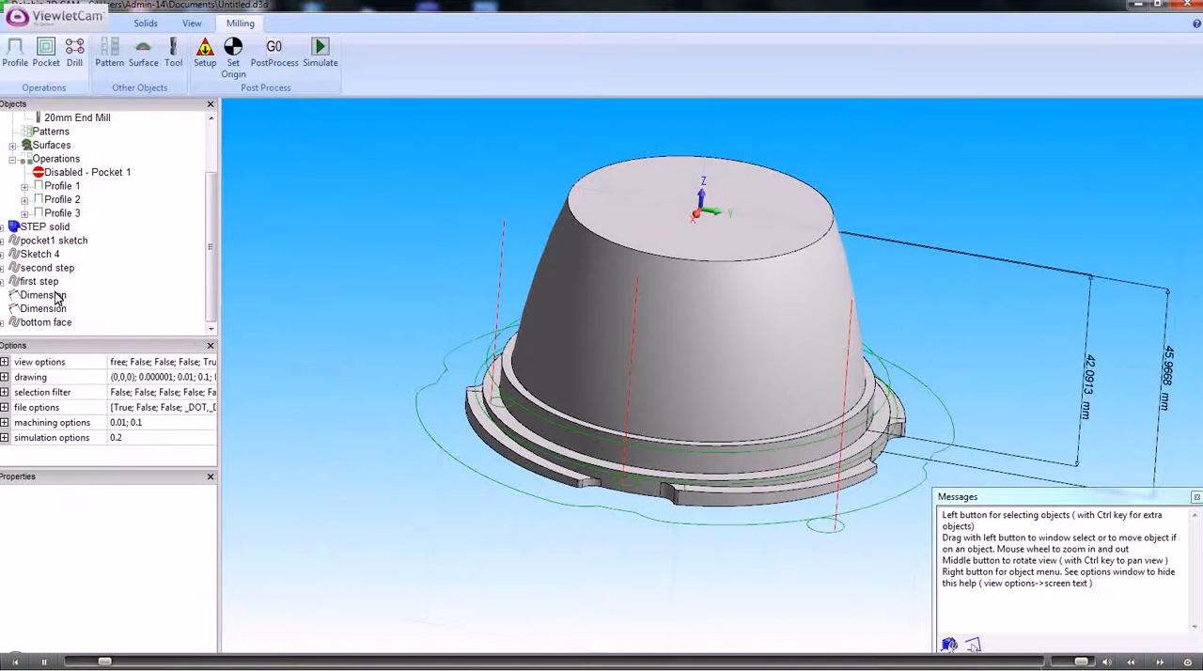
right_click(62, 296)
left_click(100, 328)
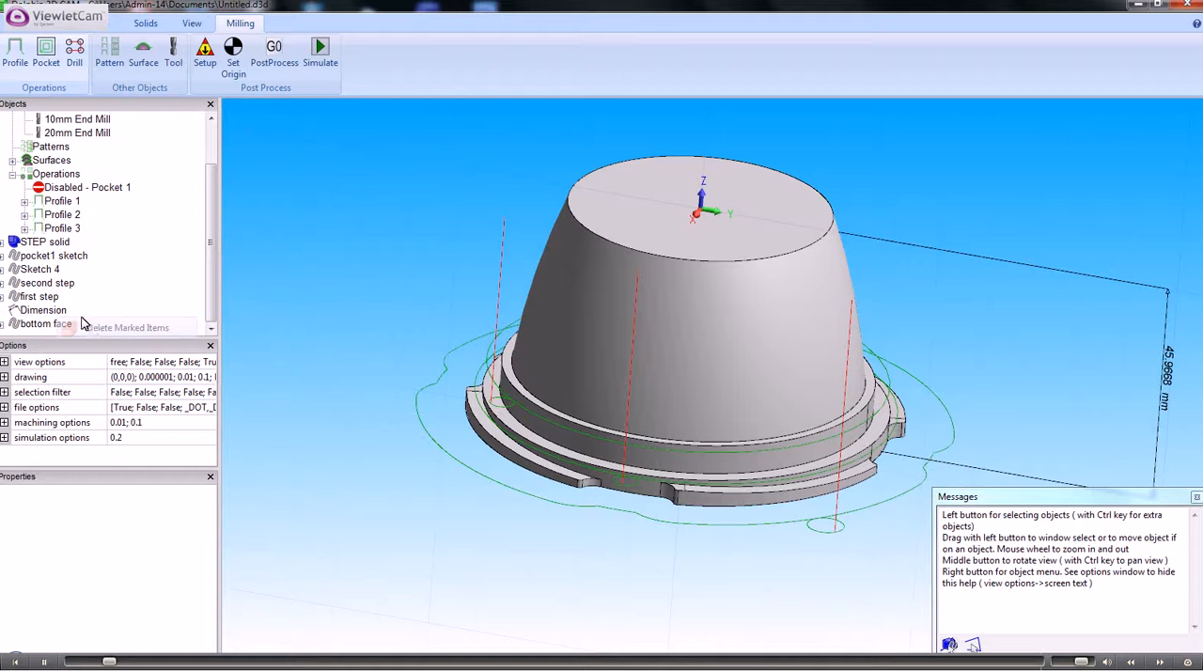
right_click(60, 312)
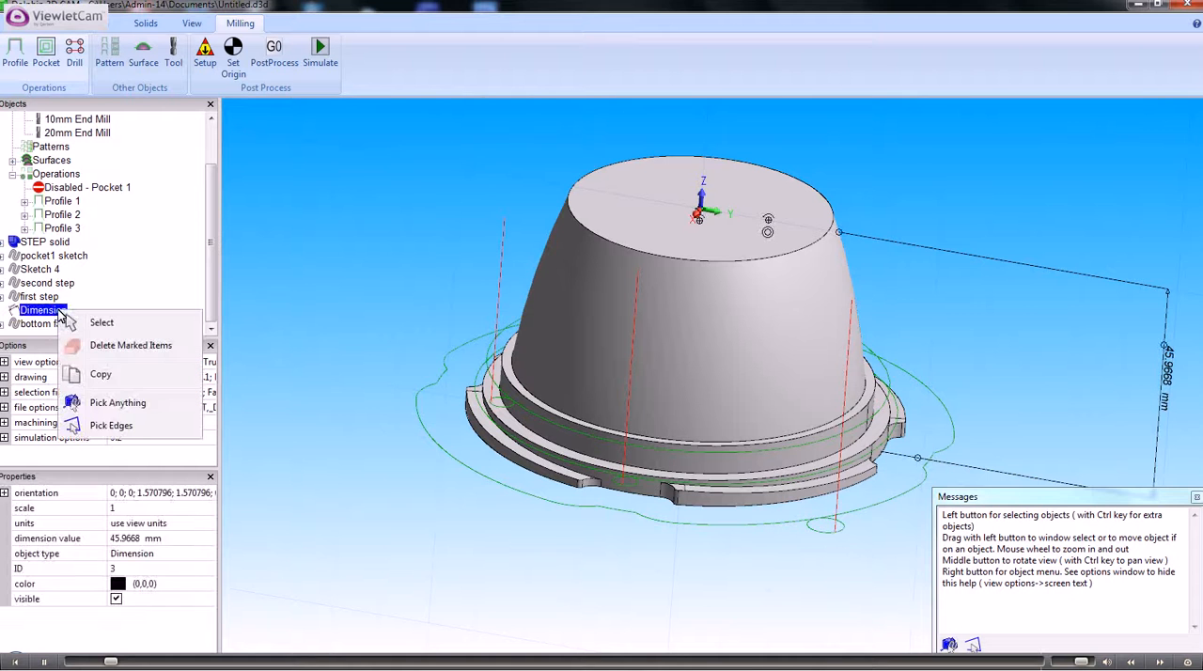
left_click(105, 346)
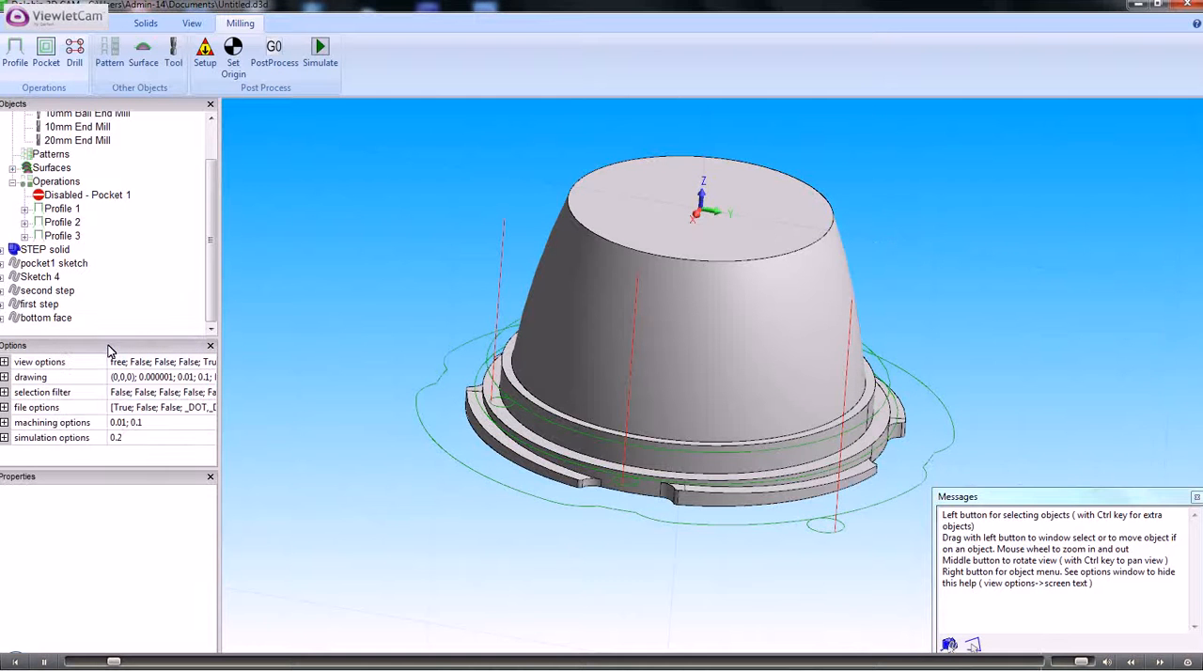
- Deactivate the Profile 1, Profile 2 and Profile 3 operations
left_click(62, 208)
left_click_drag(210, 511, 209, 596)
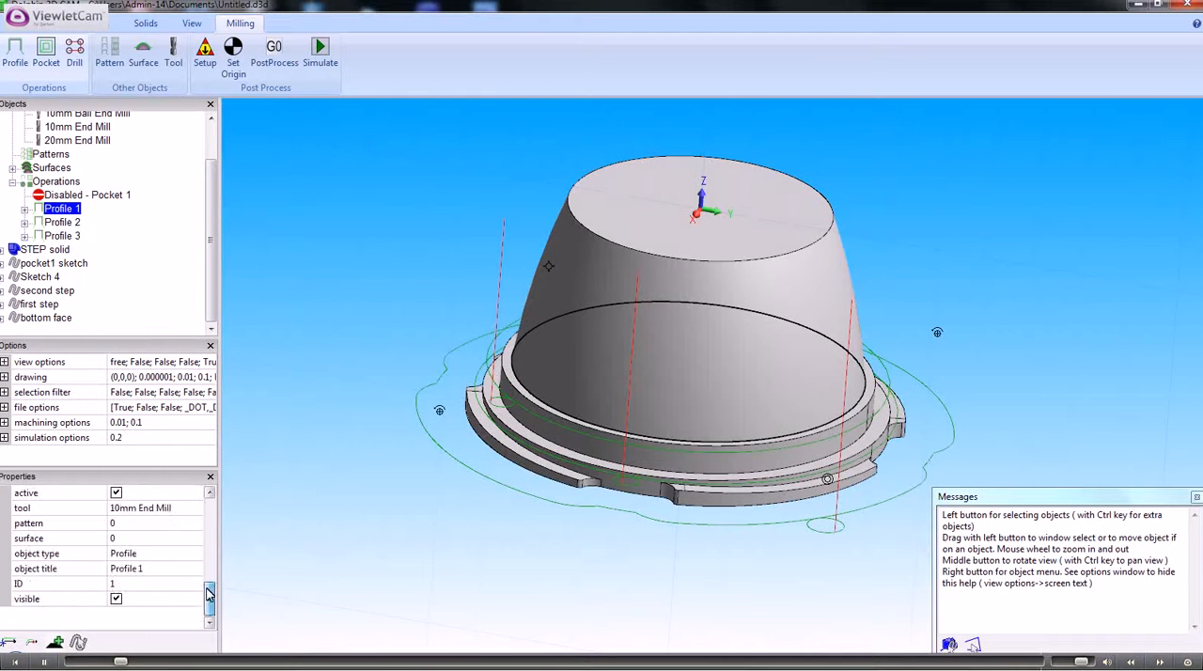
left_click(116, 493)
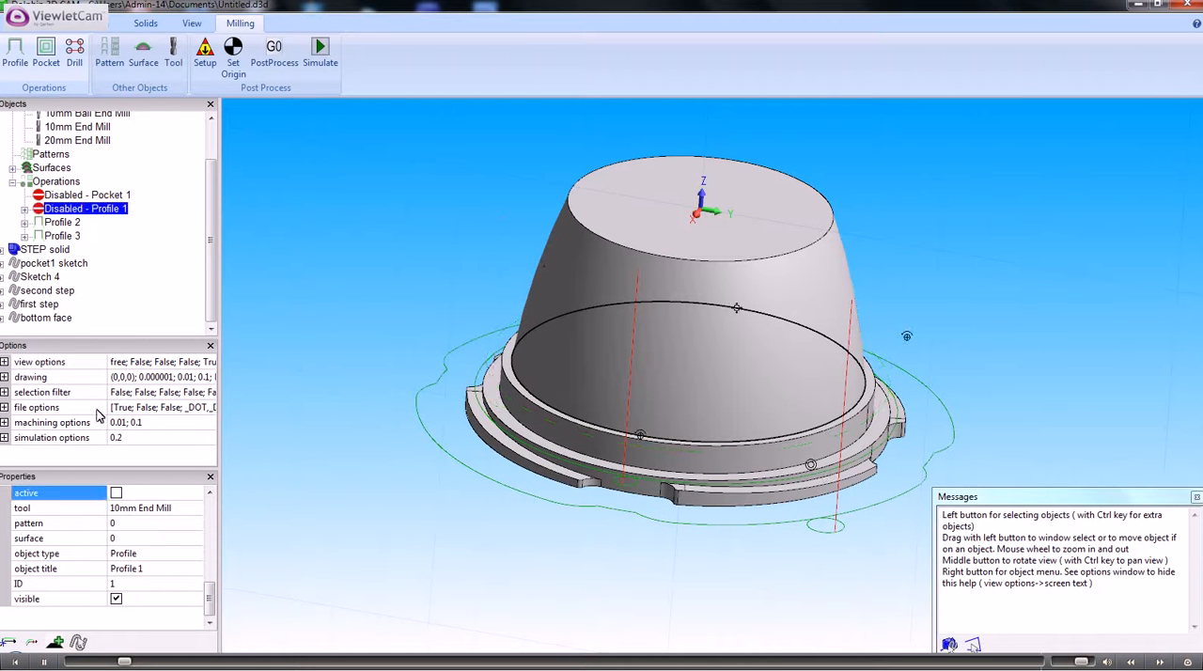
left_click(62, 223)
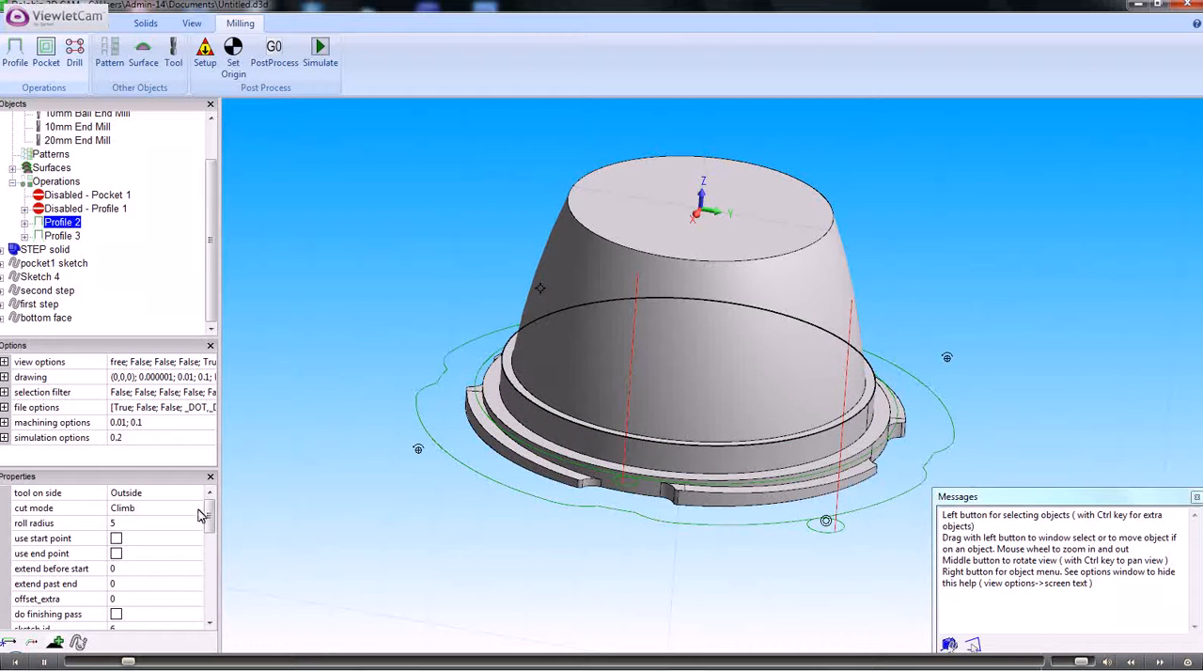
left_click_drag(209, 515, 224, 607)
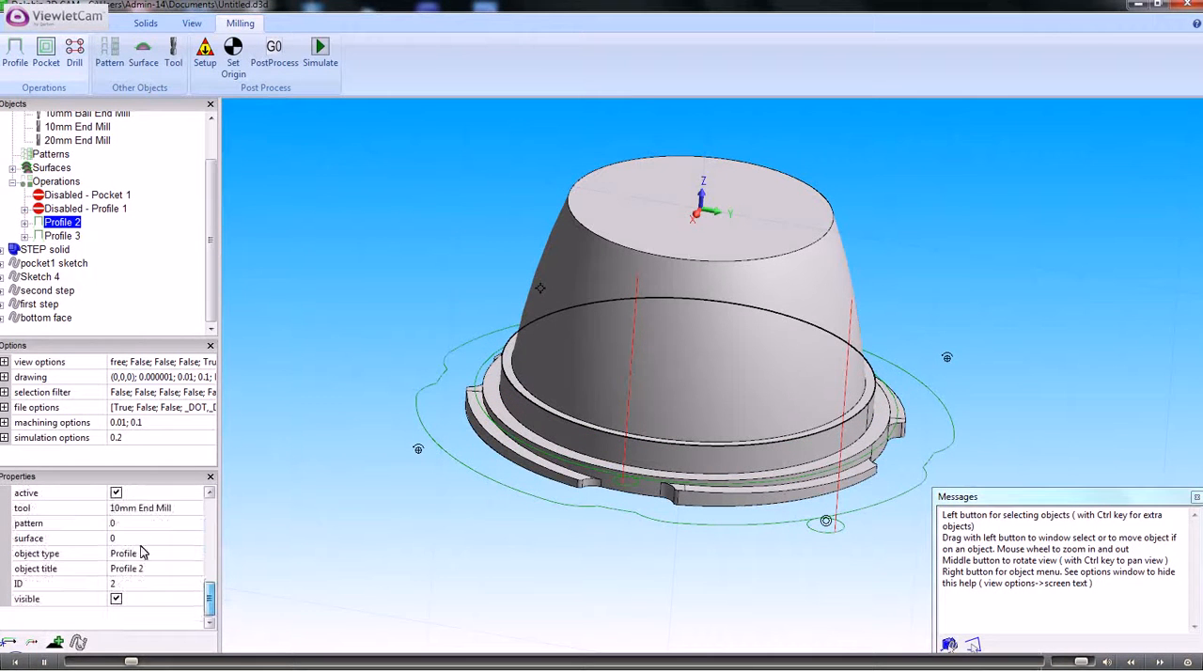
left_click(116, 494)
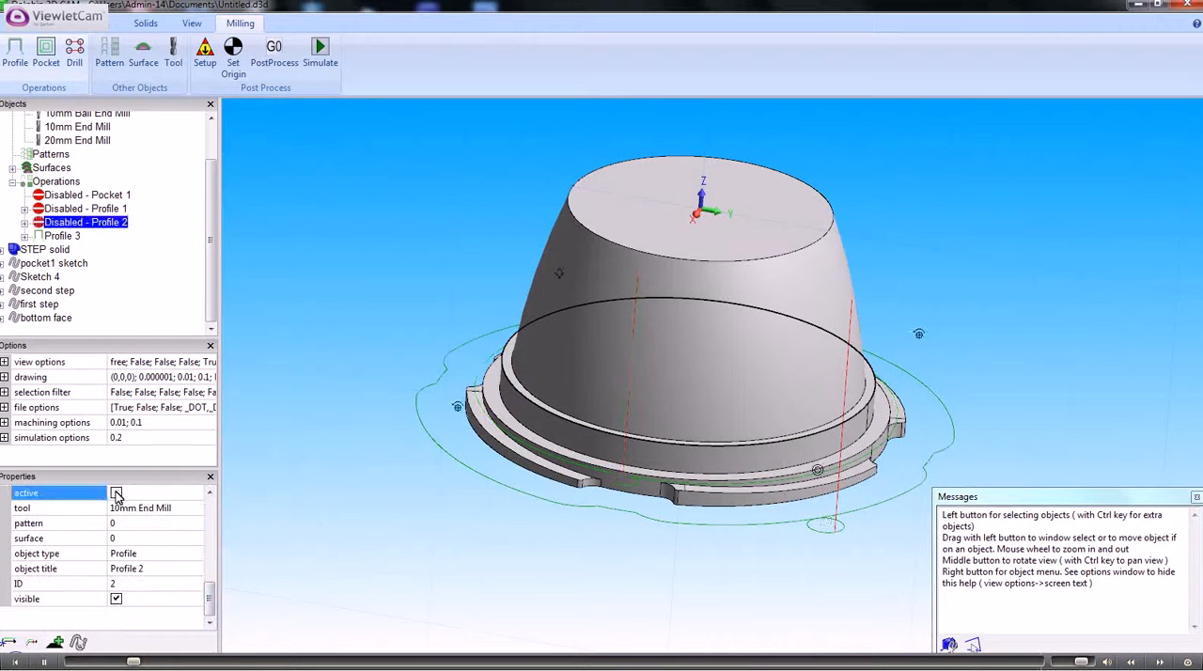
left_click(62, 236)
left_click_drag(211, 509, 213, 601)
left_click(116, 508)
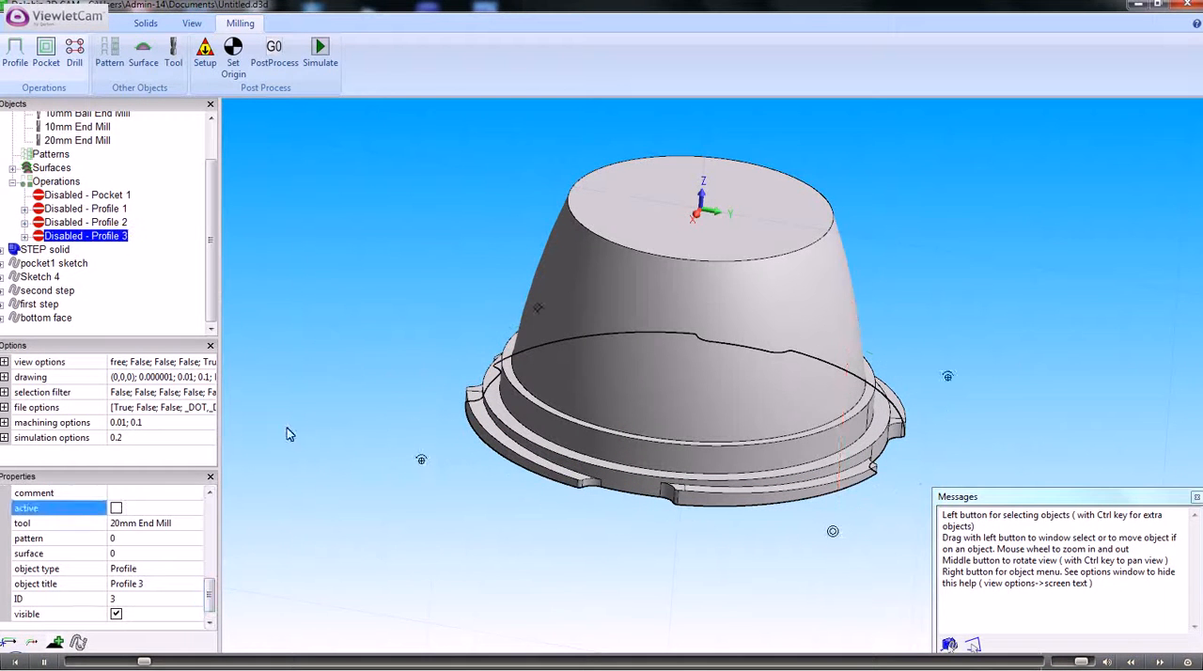
- Examine the stepped, notched flange around the base of the solid from the side and from above
middle_click_drag(410, 364, 466, 339)
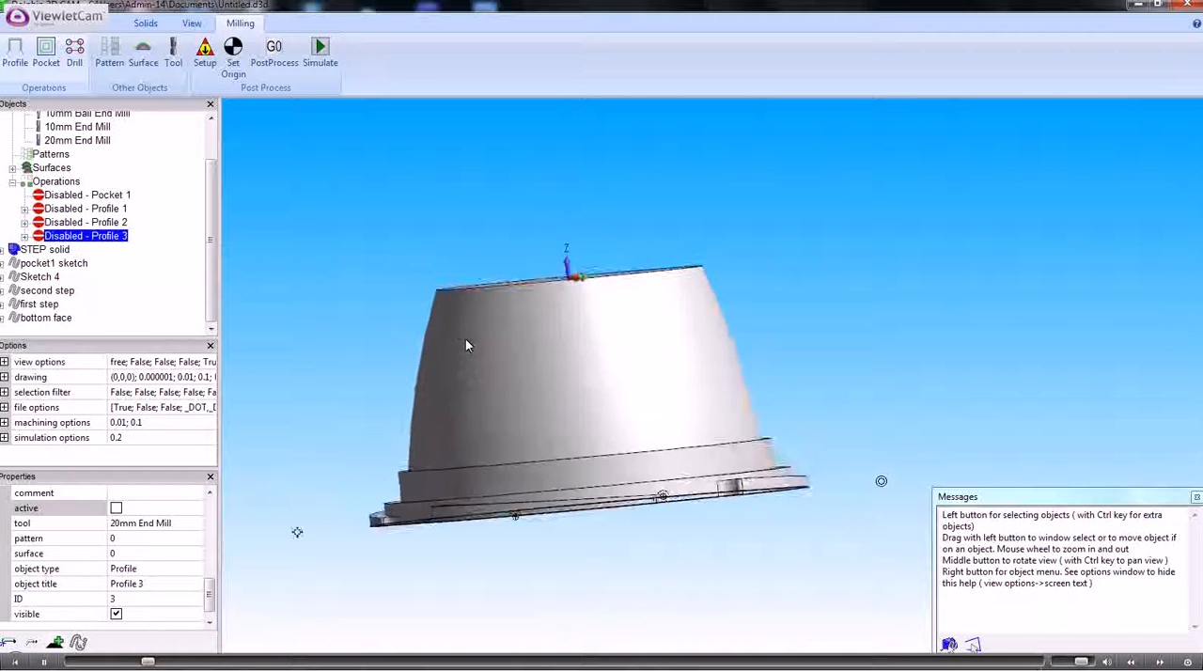
left_click(467, 341)
scroll(476, 357, "up", 2)
left_click(324, 331)
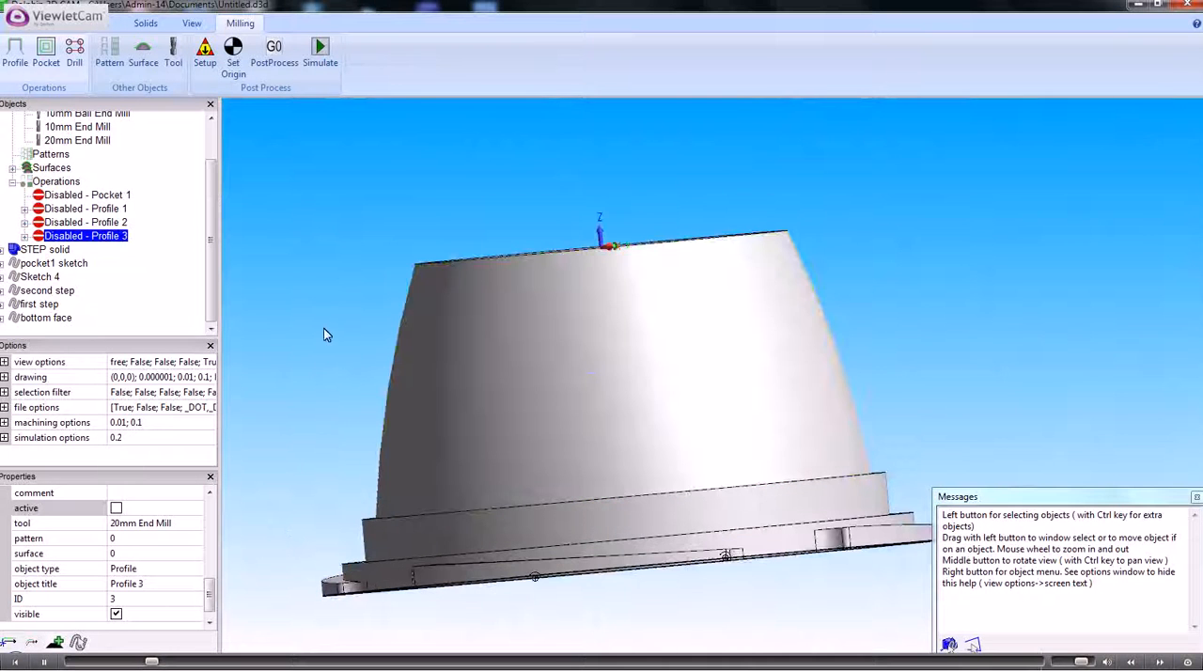
middle_click_drag(326, 331, 355, 200, "ctrl")
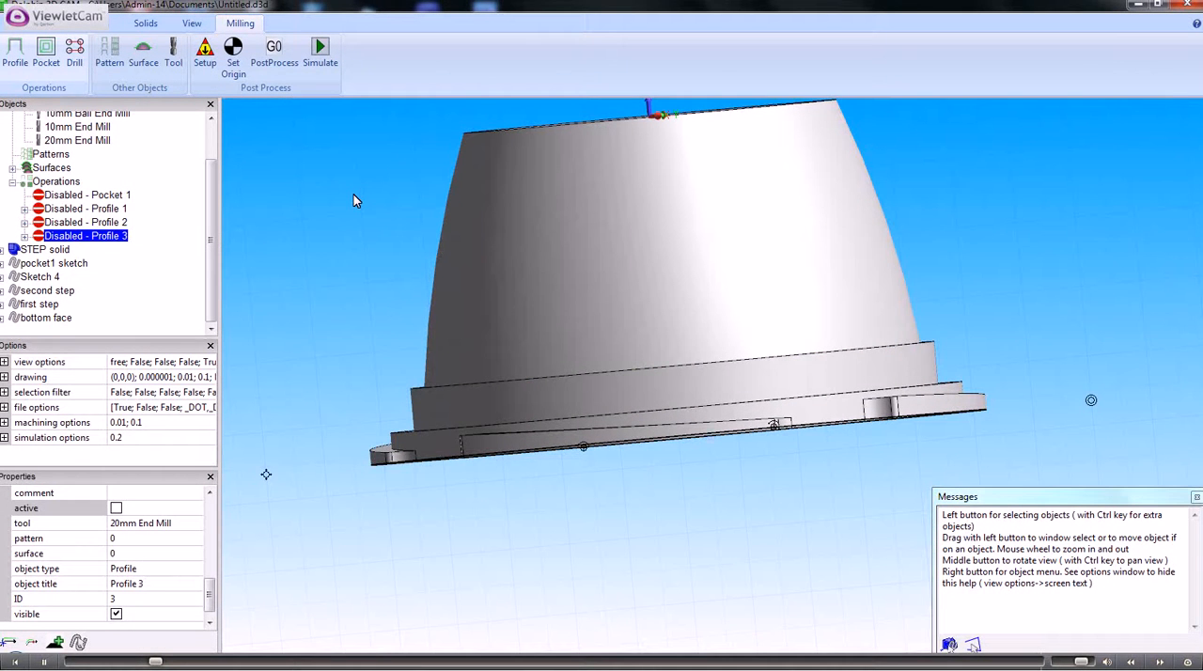
middle_click_drag(367, 256, 357, 299)
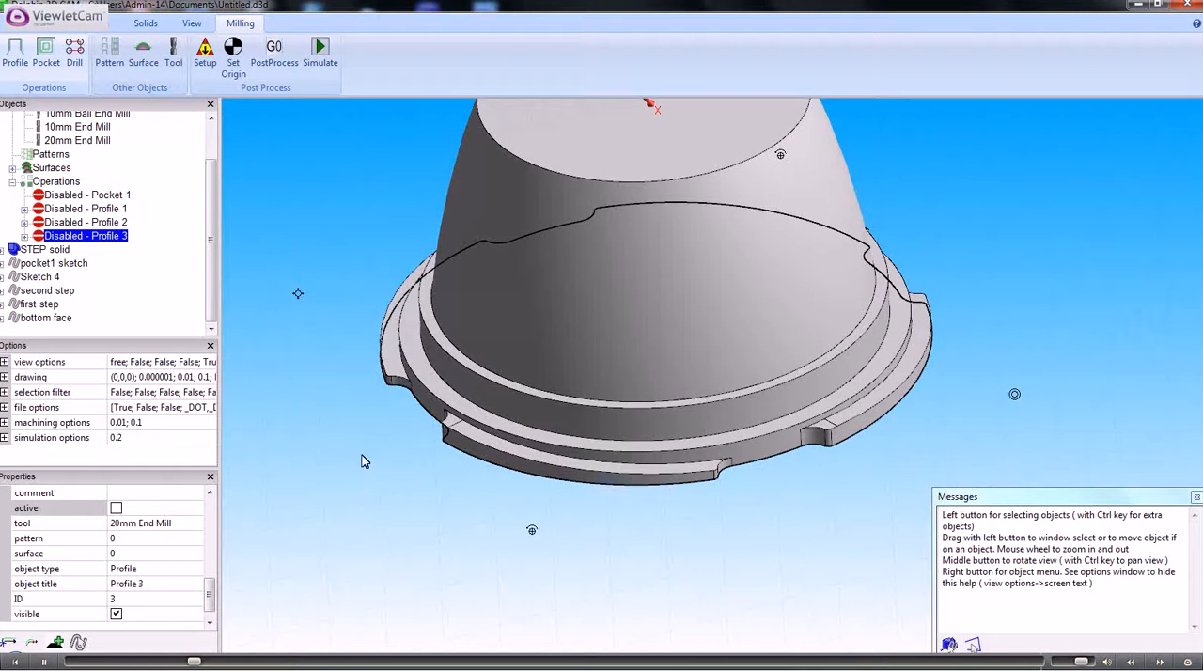
scroll(361, 458, "up", 1)
scroll(361, 459, "up", 1)
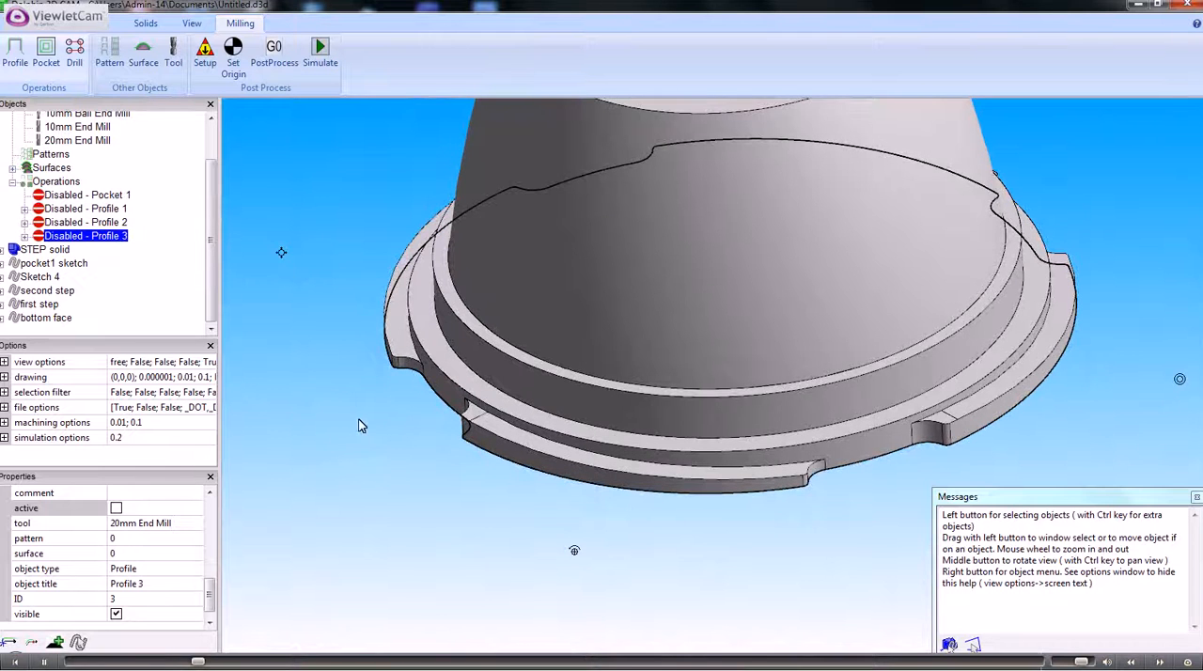
- Restrict picking to edges and make a sketch from the three connected inner edges of the front raised tab on the base flange
right_click(347, 425)
left_click(386, 514)
scroll(395, 416, "up", 2)
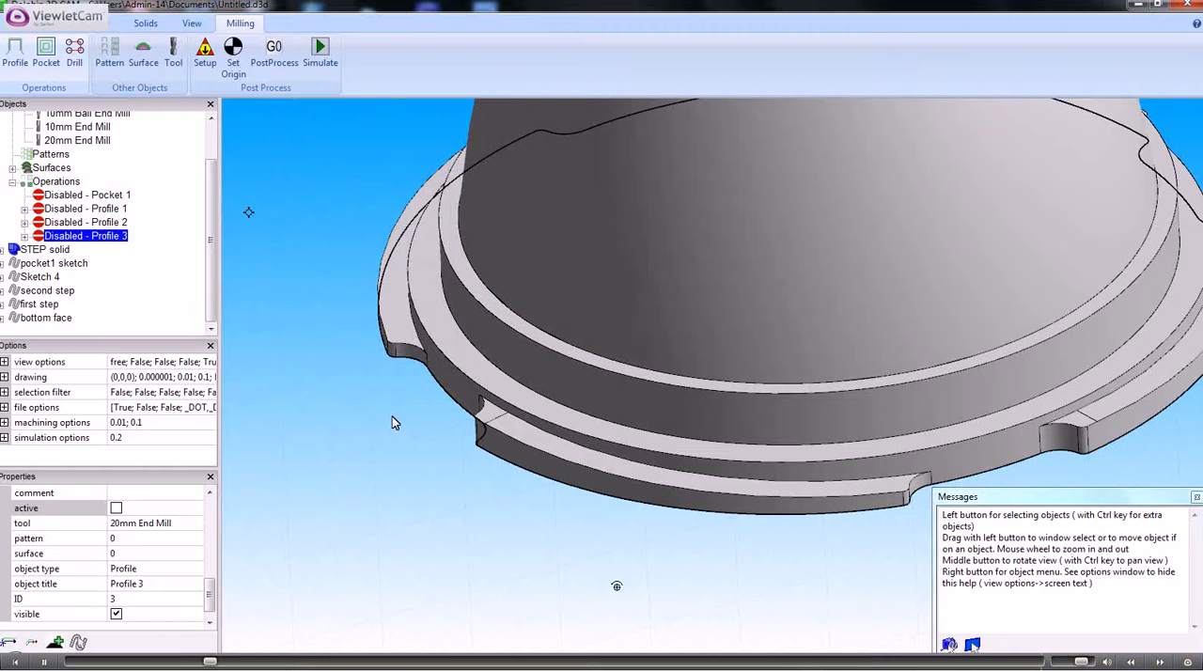
scroll(391, 416, "up", 1)
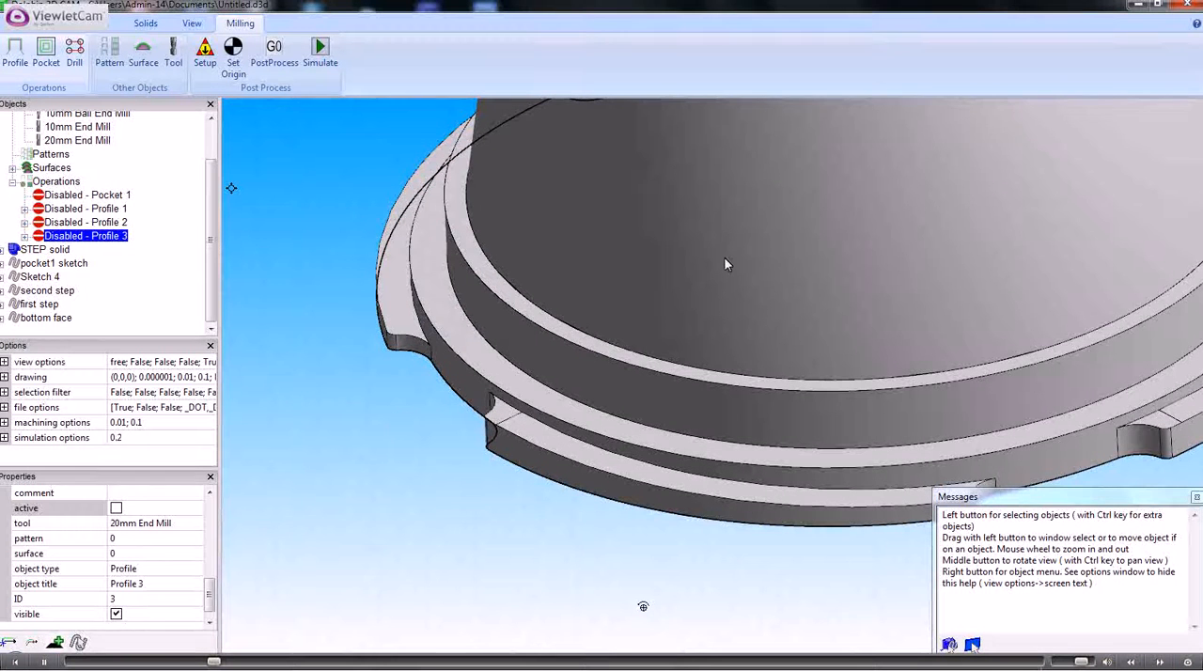
middle_click_drag(689, 258, 550, 240, "ctrl")
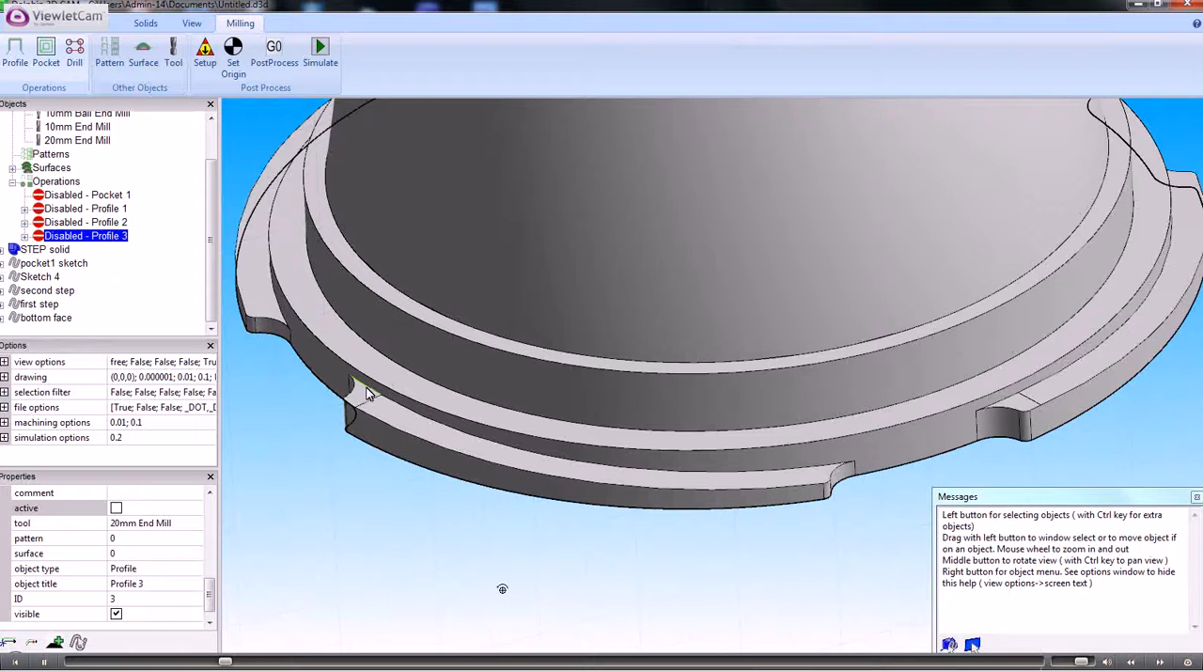
left_click(362, 387)
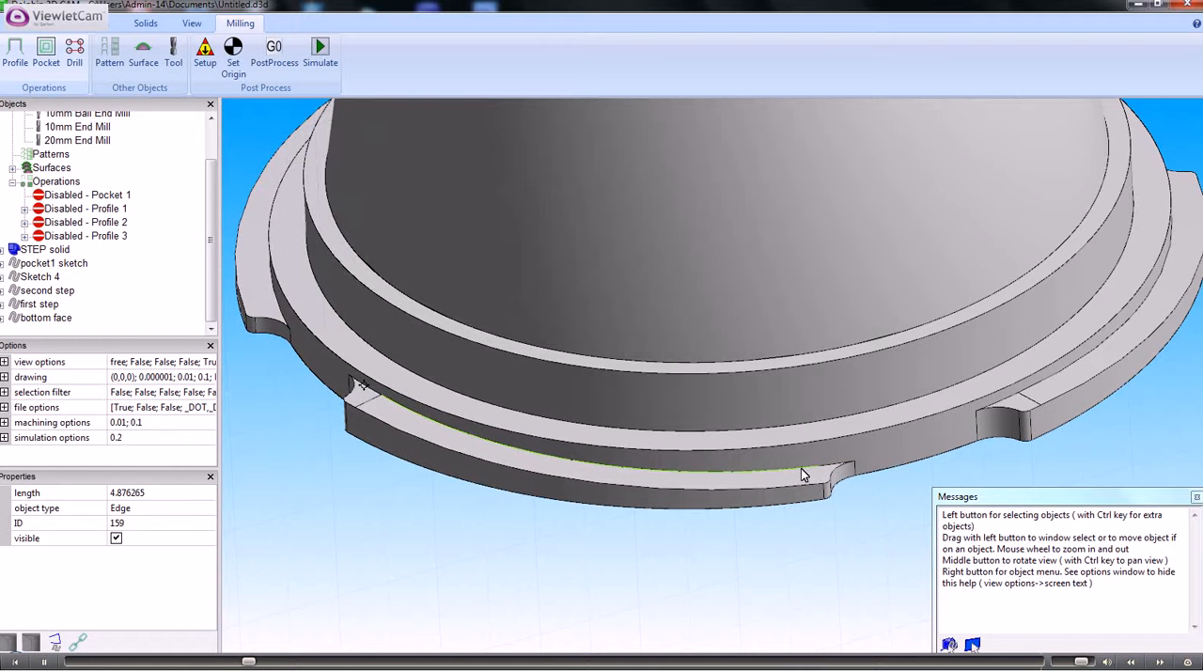
left_click(592, 463, "ctrl")
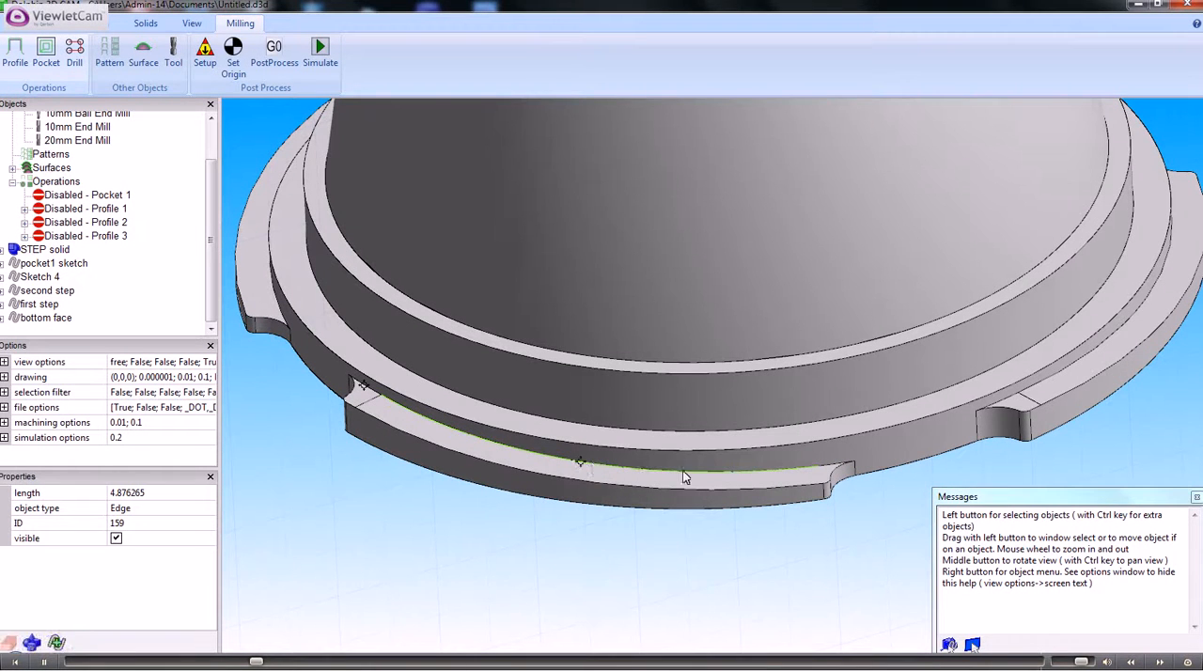
left_click(835, 469, "ctrl")
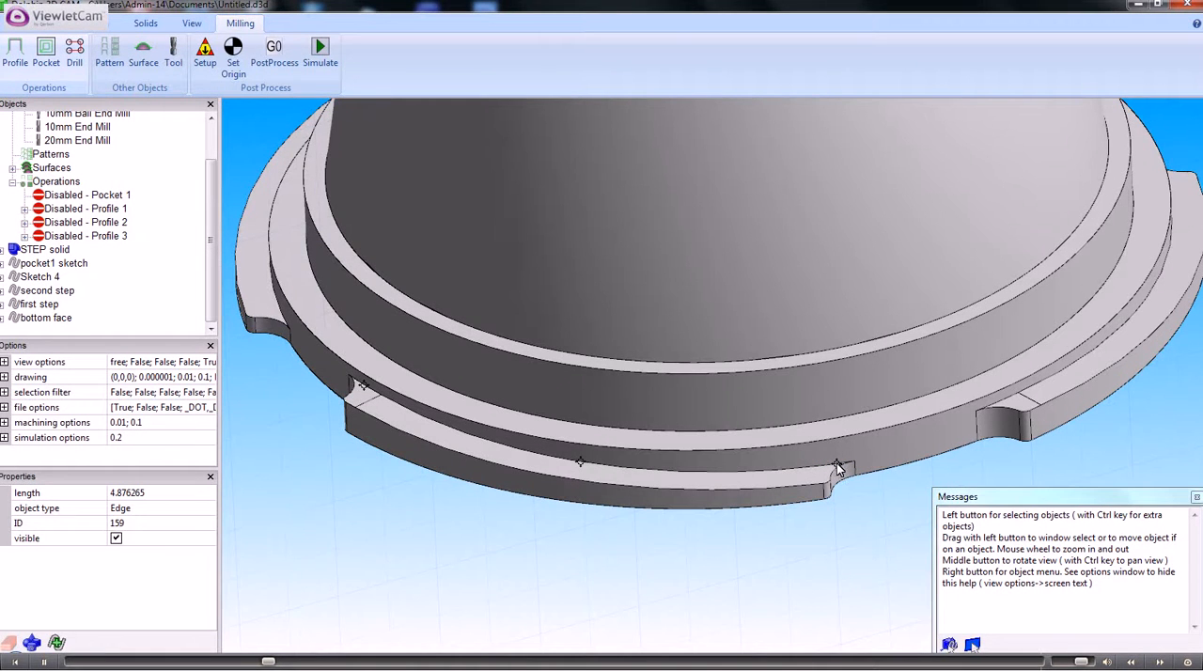
right_click(836, 467)
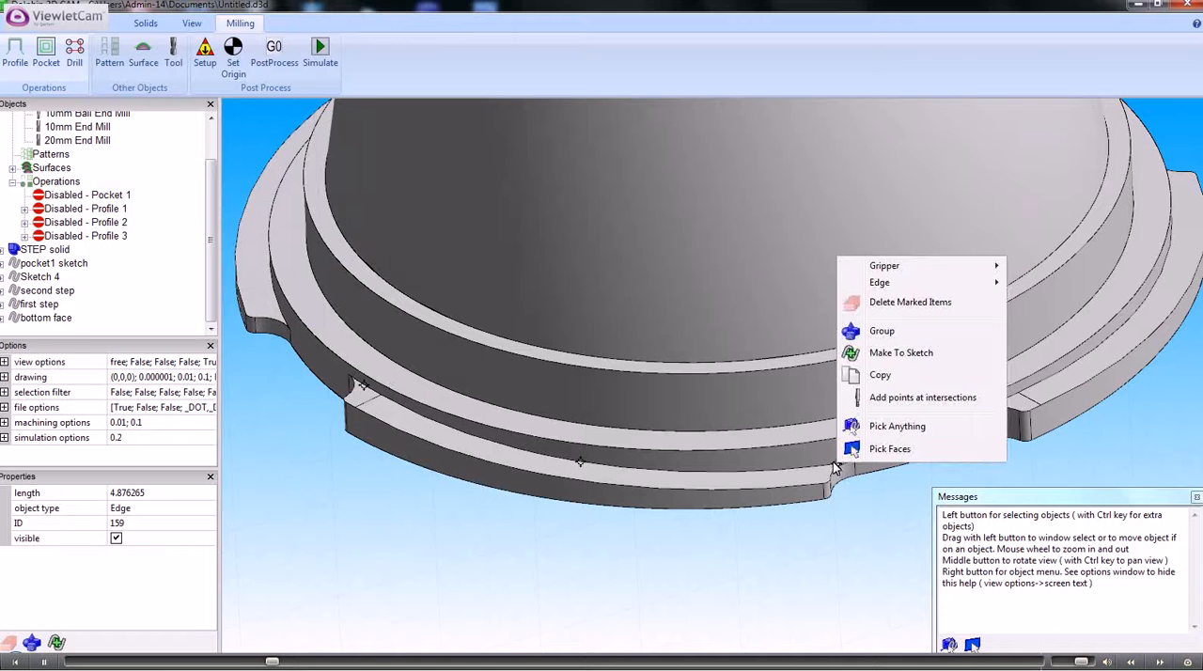
left_click(882, 353)
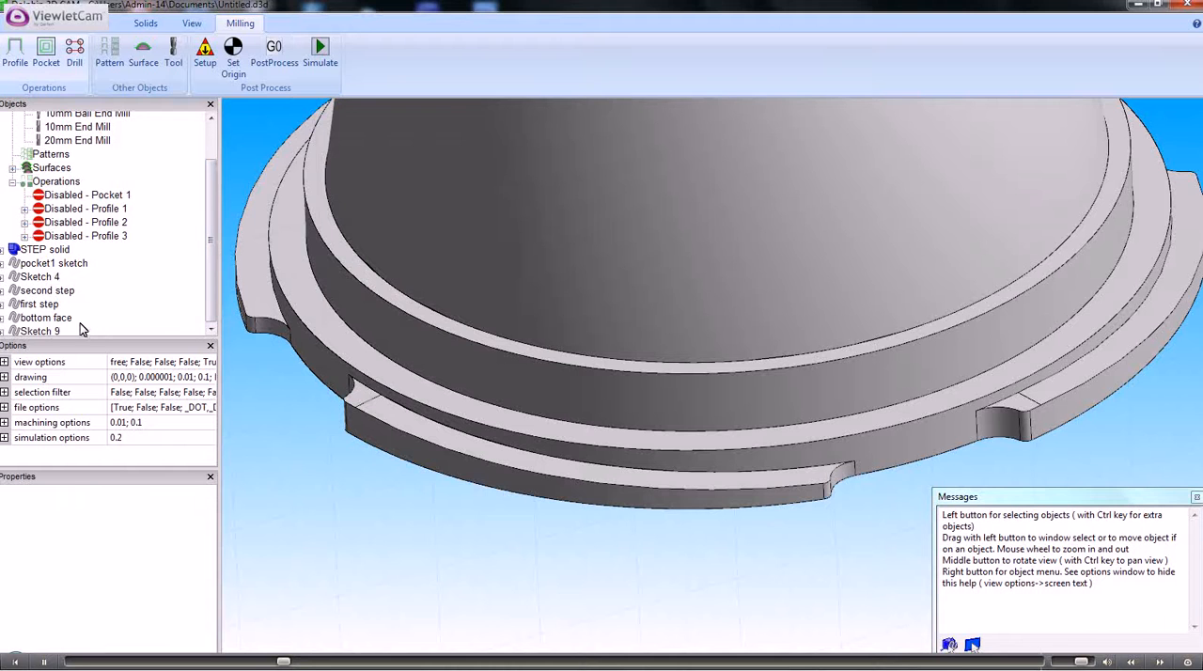
- Start a new profile operation on the new edge sketch, Sketch 9, with the tool on the right side
left_click(39, 332)
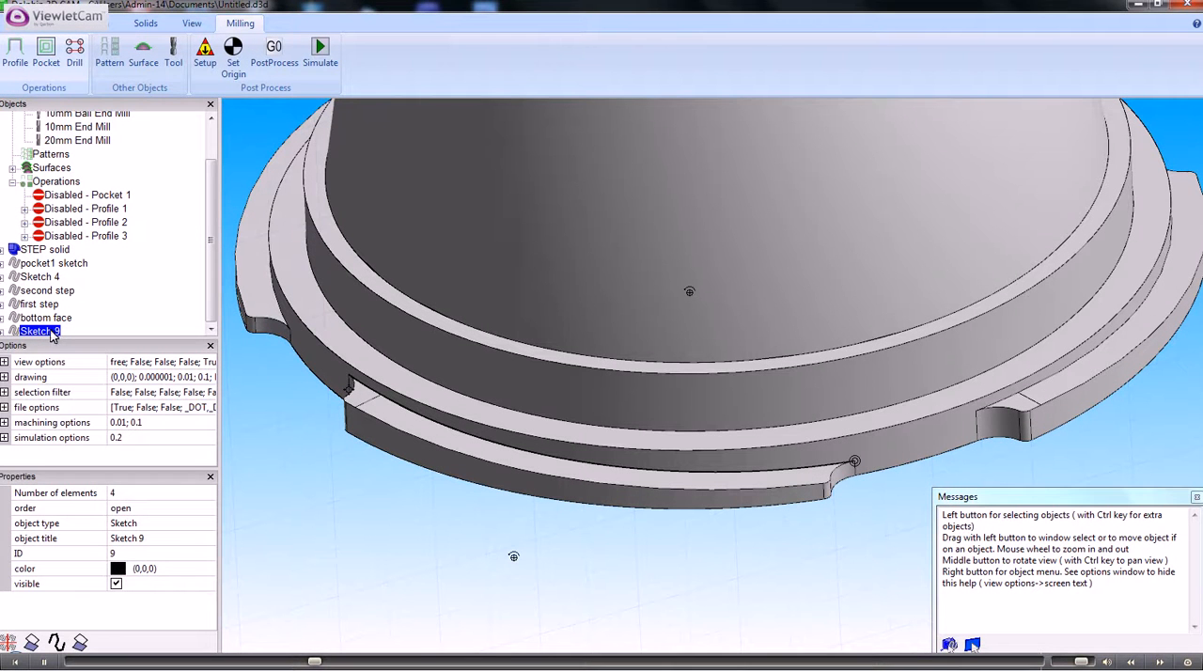
right_click(53, 336)
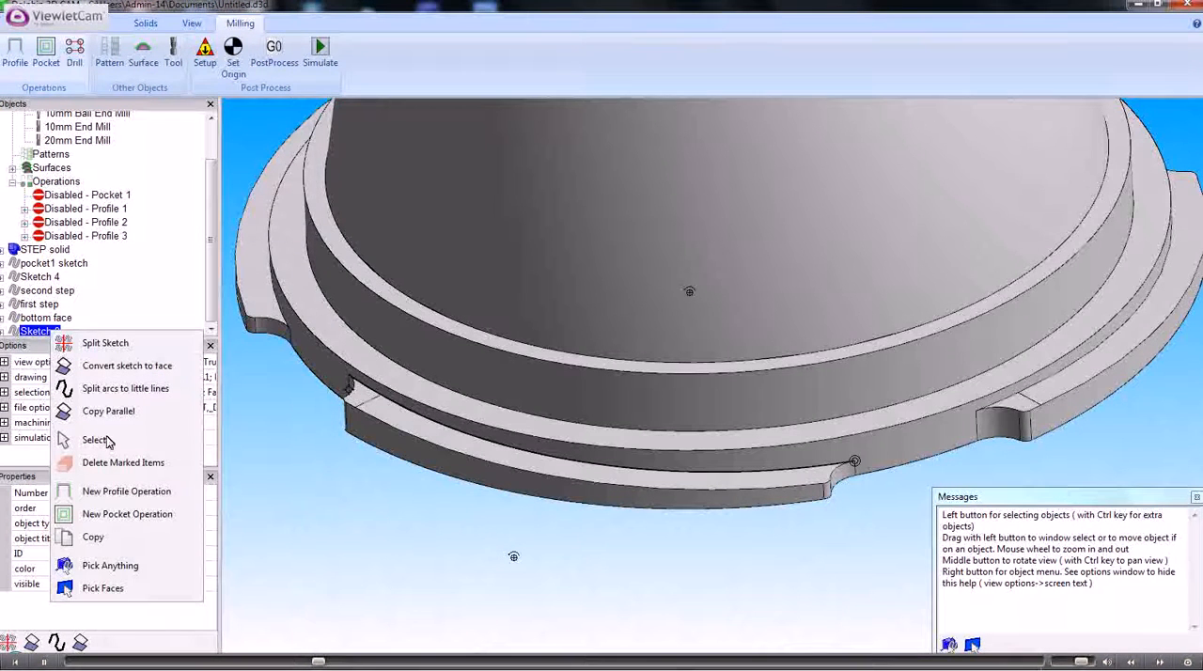
left_click(134, 494)
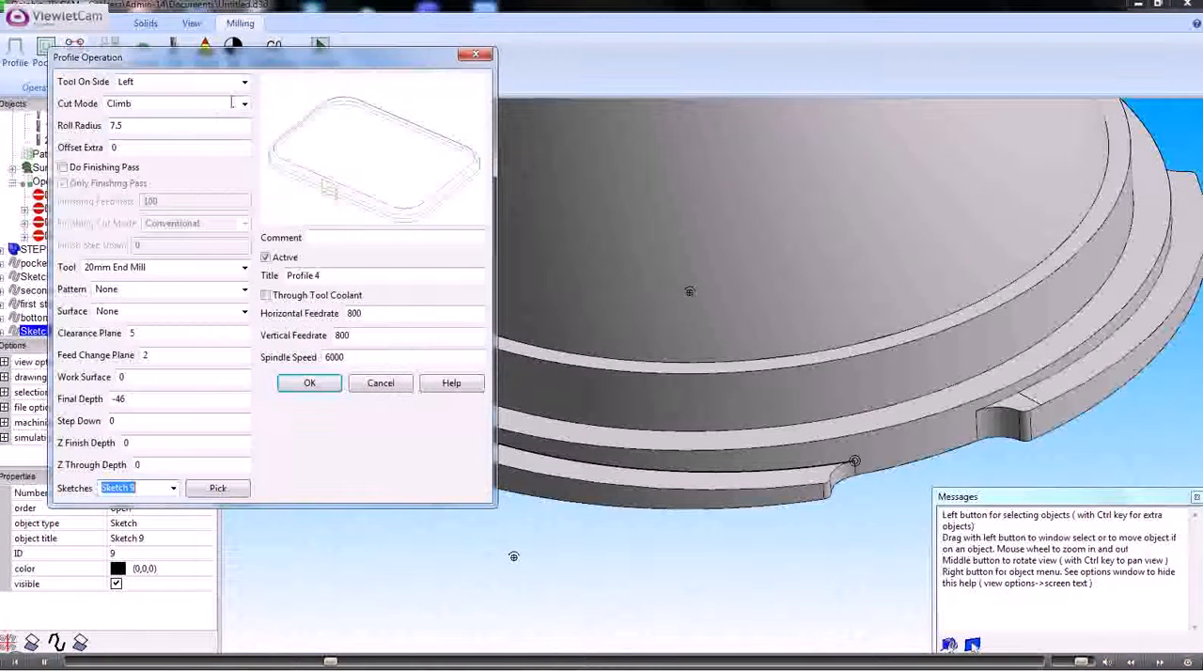
left_click(244, 82)
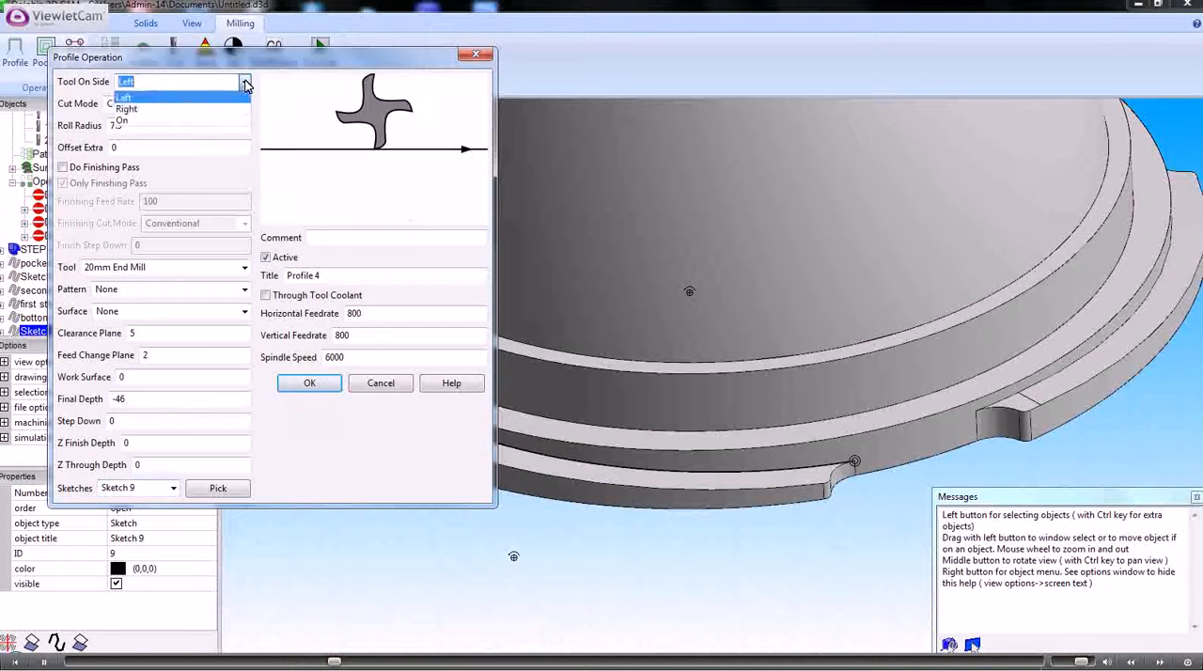
left_click(140, 111)
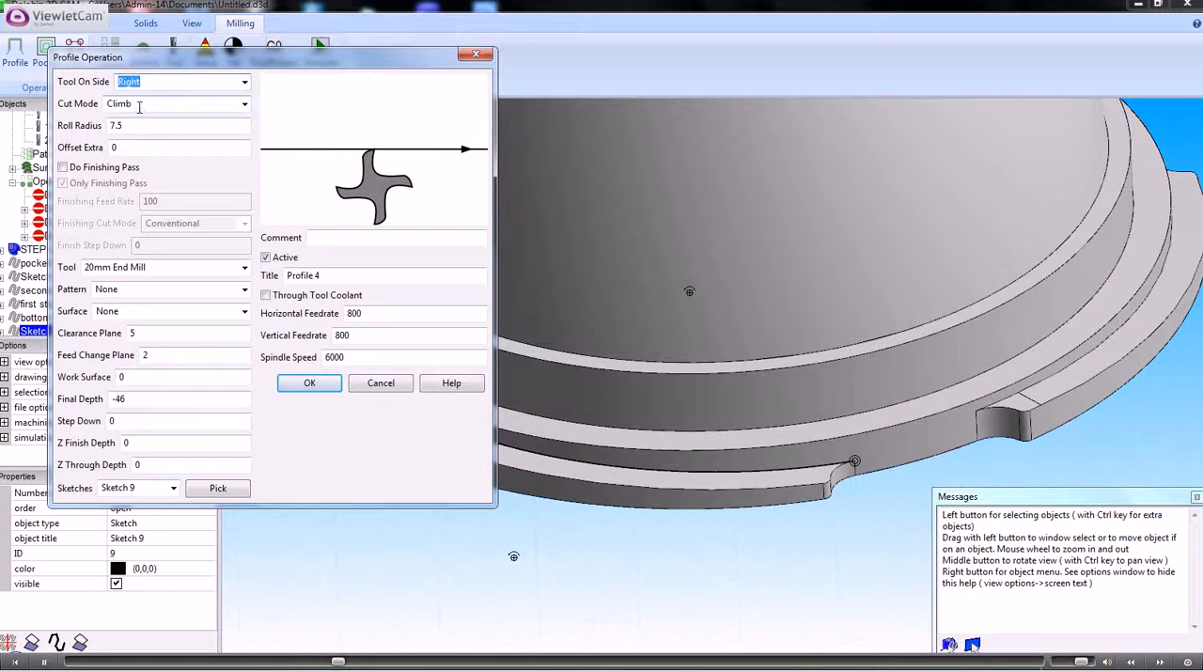
- Set the profile operation's roll radius to 0
left_click(126, 126)
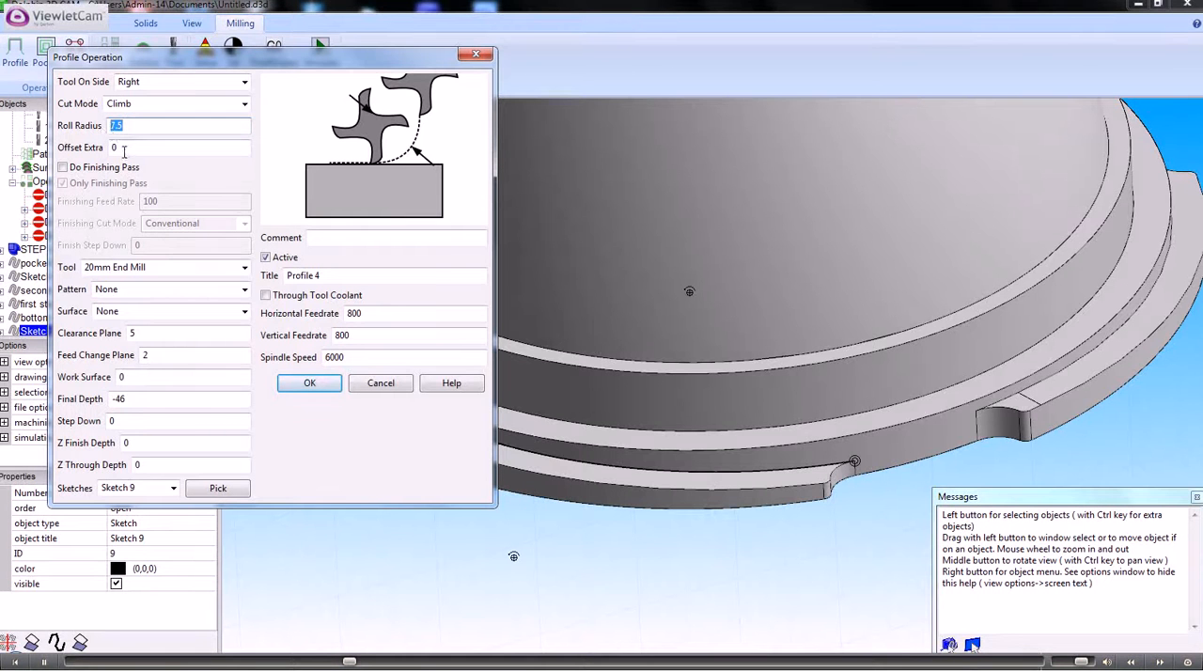
left_click(120, 148)
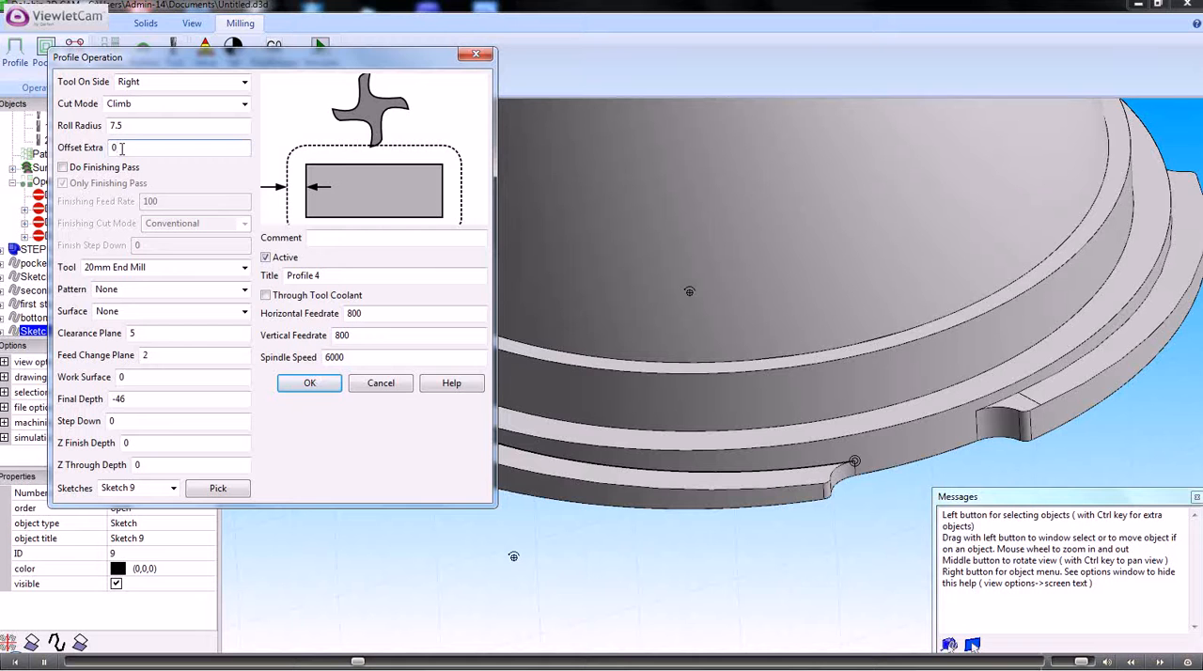
left_click(123, 125)
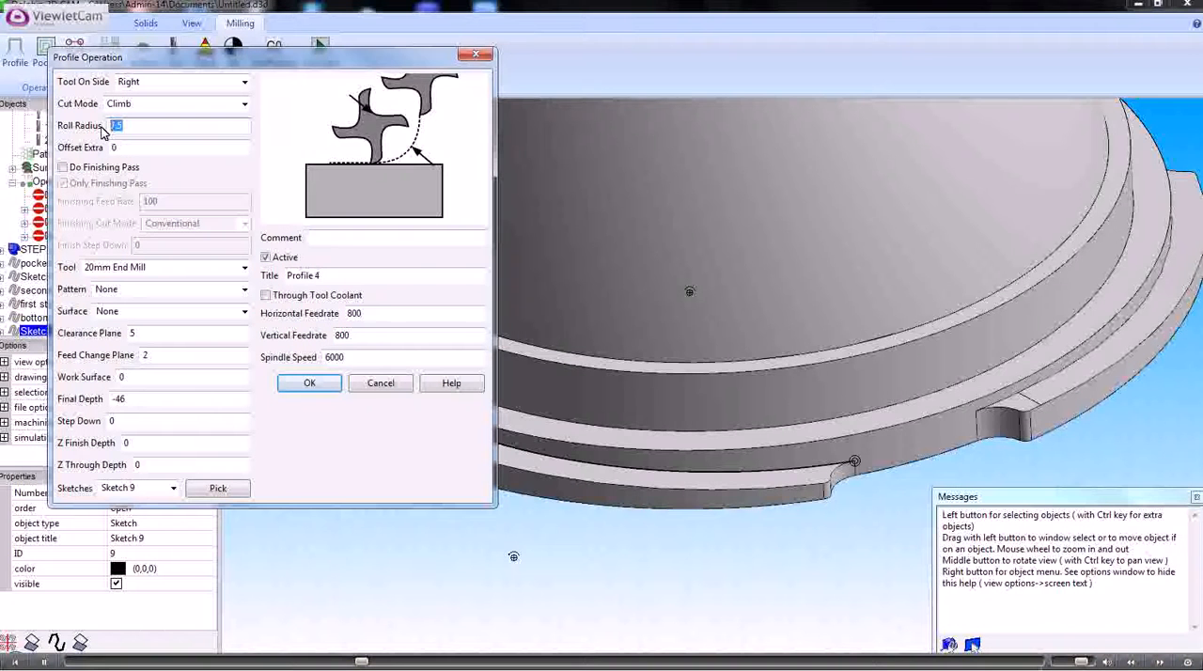
type("0")
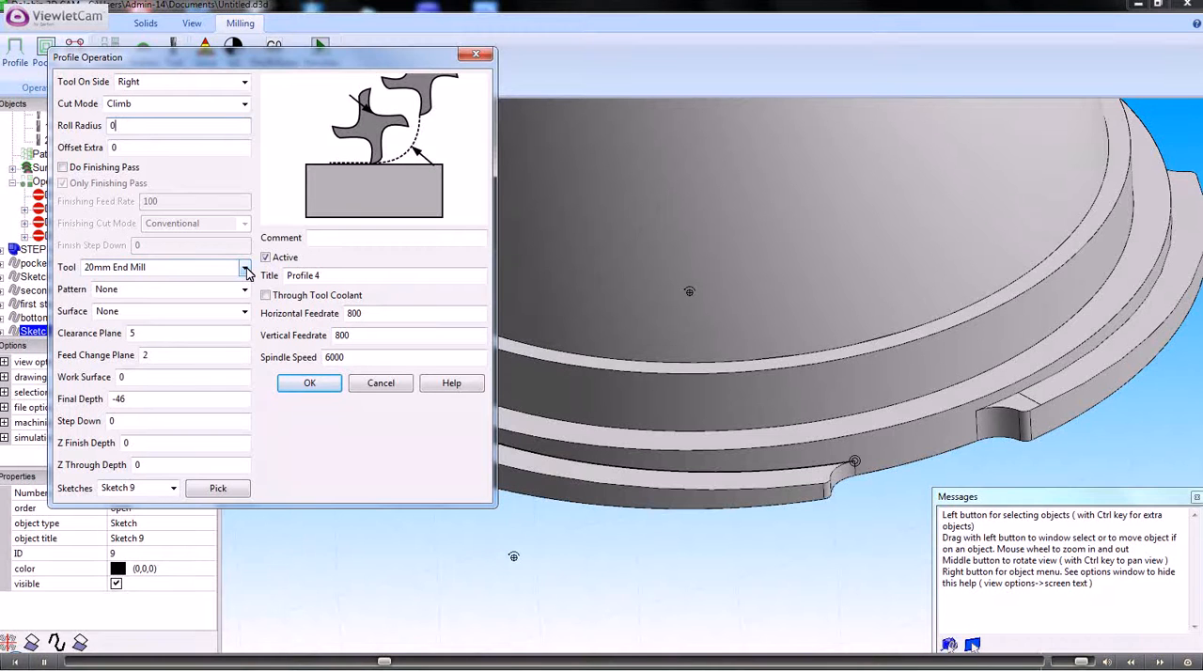
- Make the profile operation follow Surface 1 with a final depth of -50, and create it
left_click(244, 313)
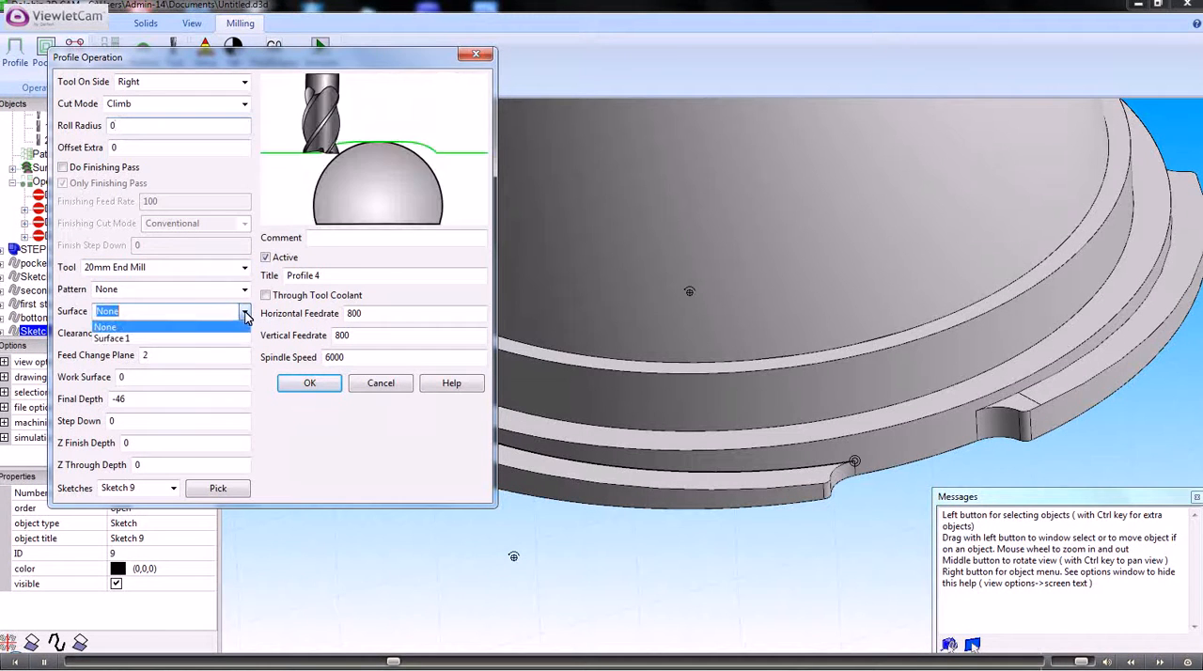
left_click(120, 340)
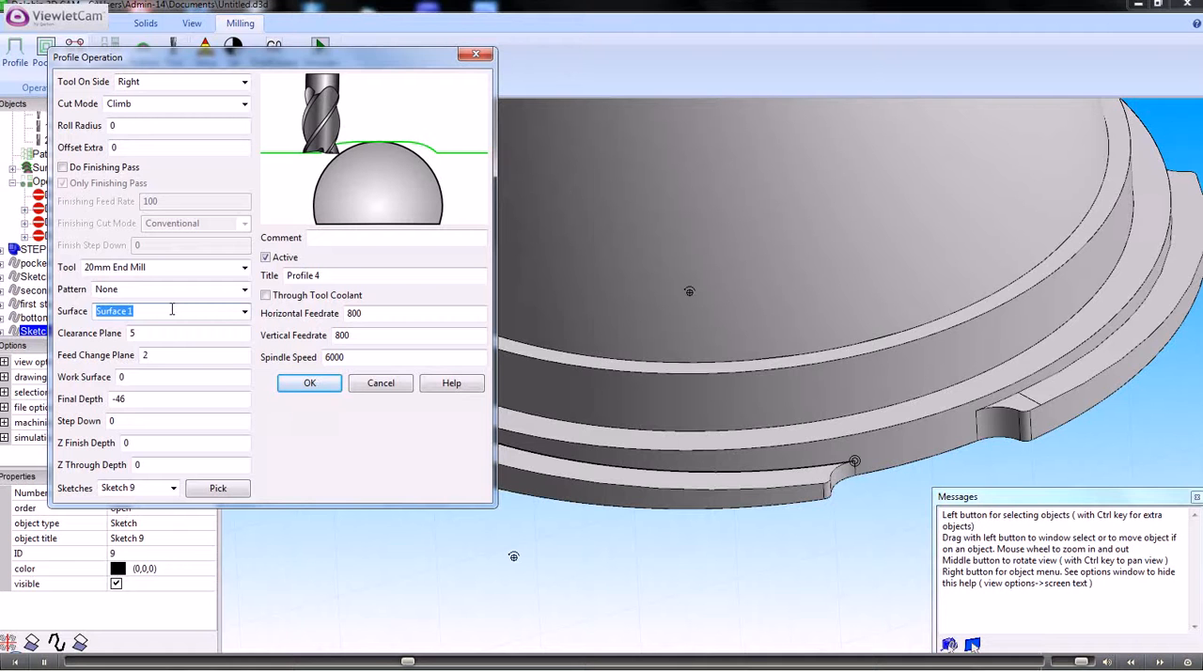
left_click(132, 400)
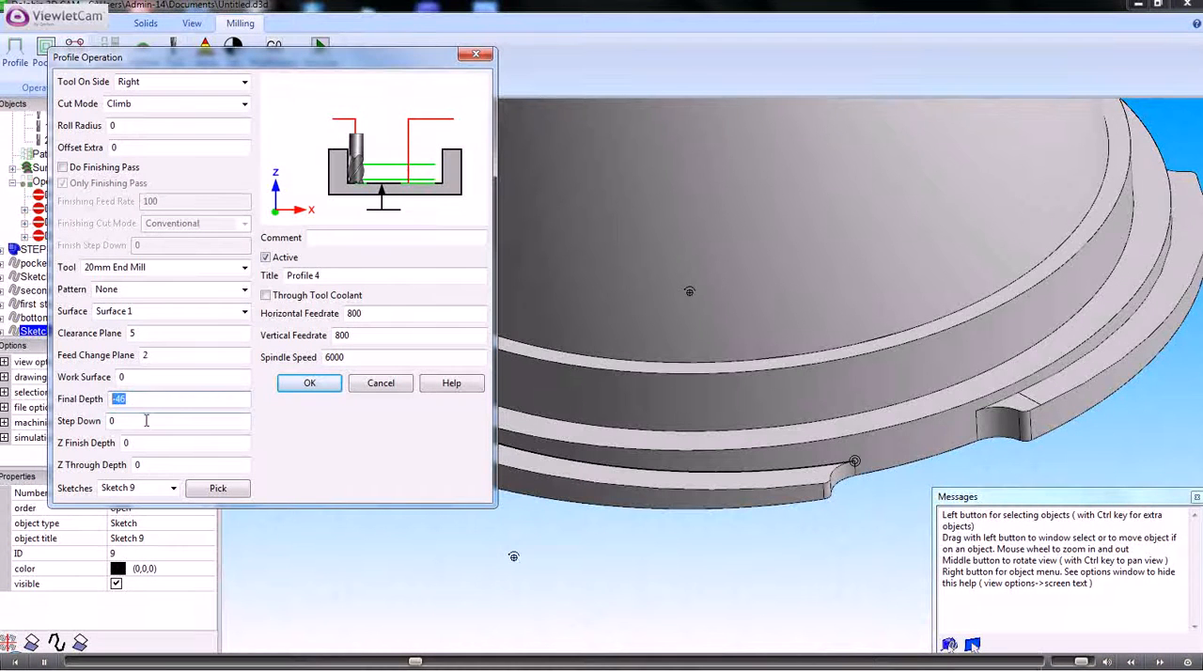
type("-50")
left_click(303, 385)
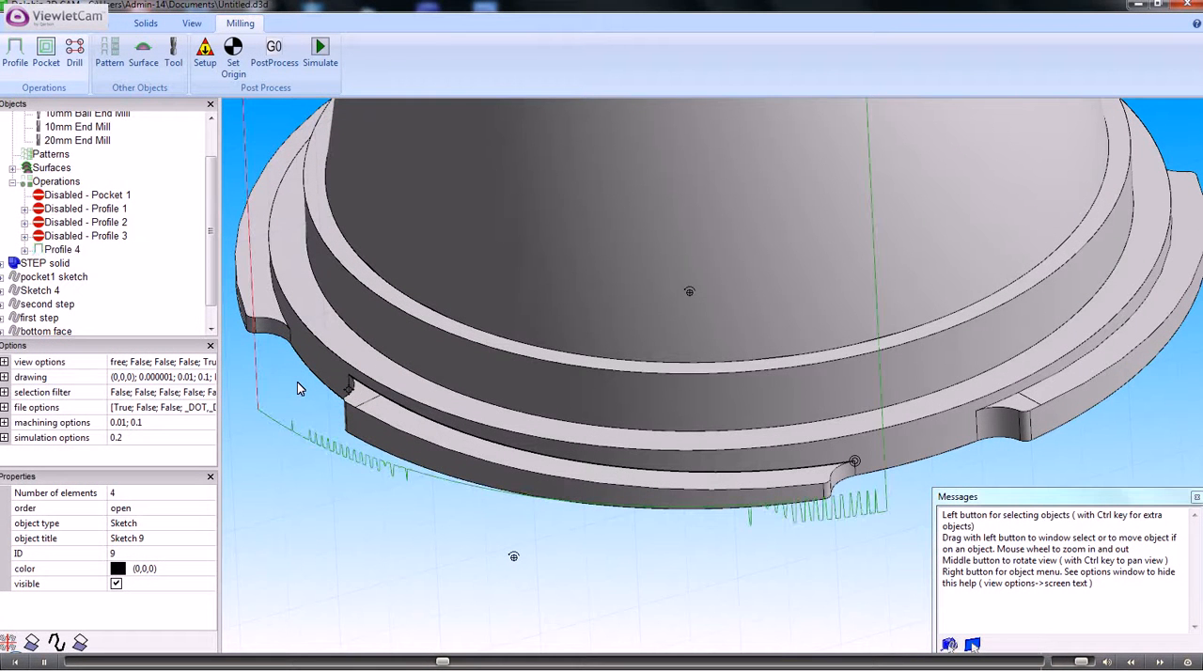
- Change the tool of the Profile 4 operation to the 10mm End Mill
mouse_move(434, 445)
middle_mouse_down()
mouse_move(458, 472)
mouse_move(470, 525)
mouse_move(485, 458)
mouse_move(486, 479)
middle_mouse_up()
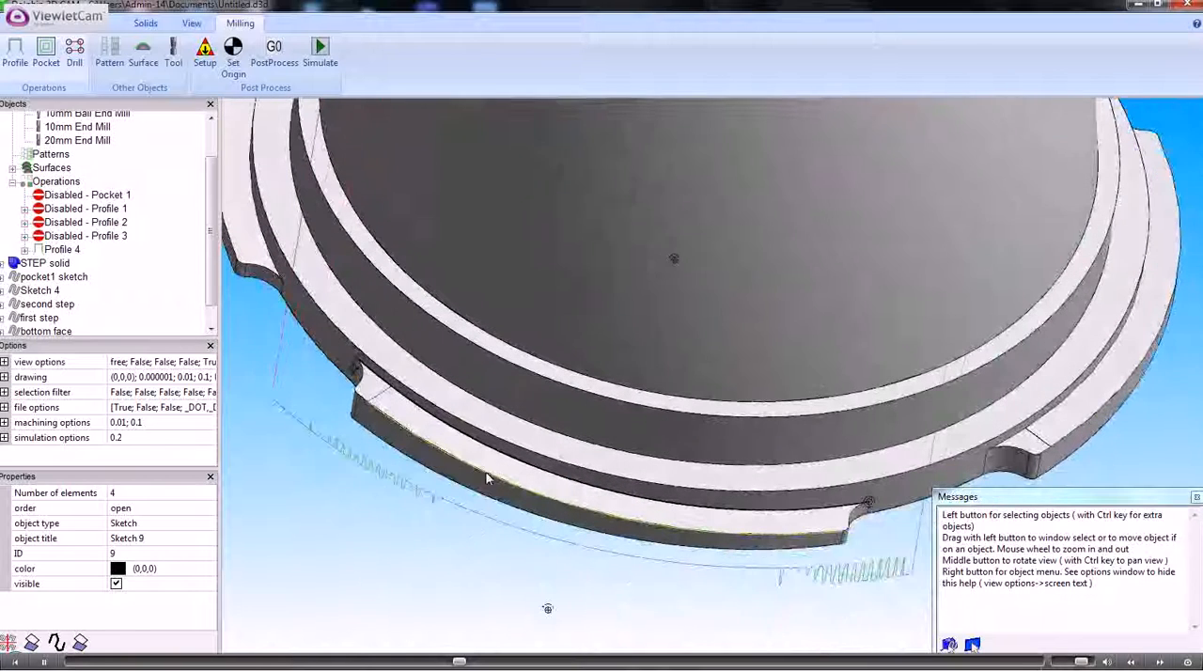
double_click(62, 249)
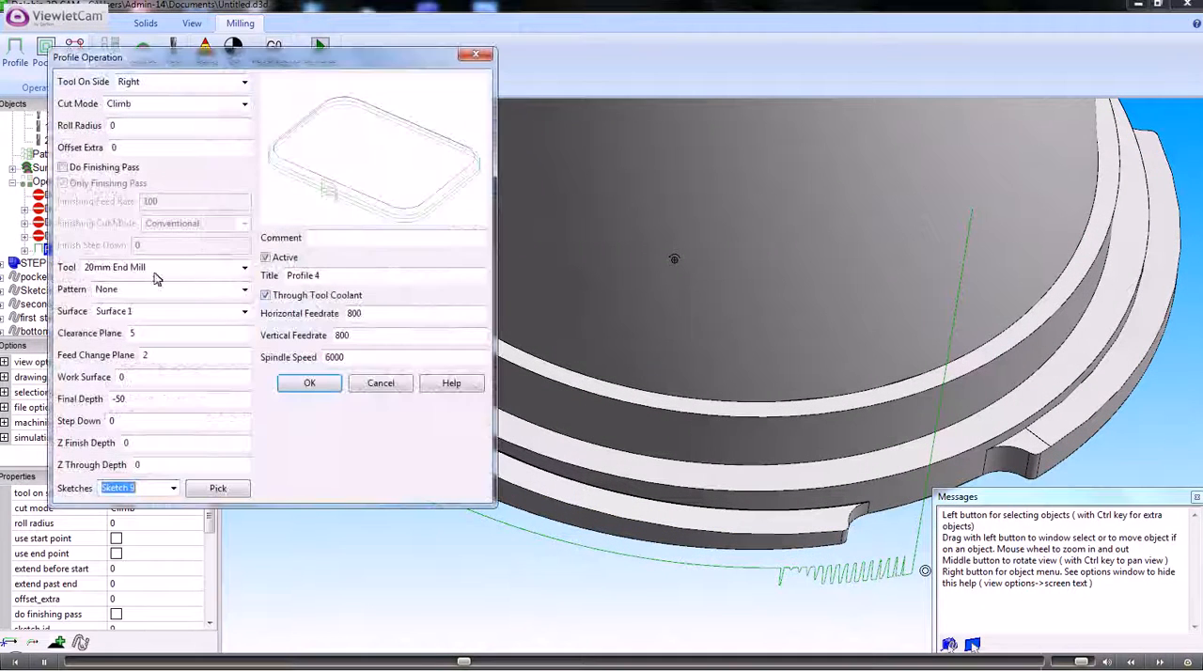
left_click(244, 267)
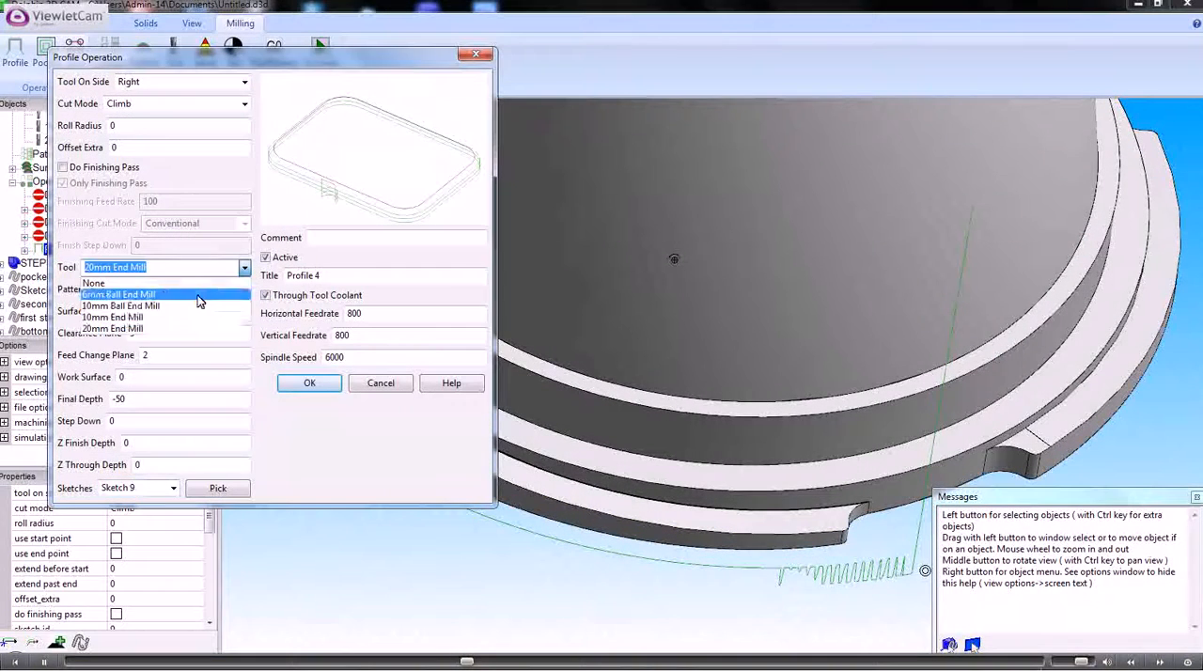
left_click(117, 318)
left_click(308, 384)
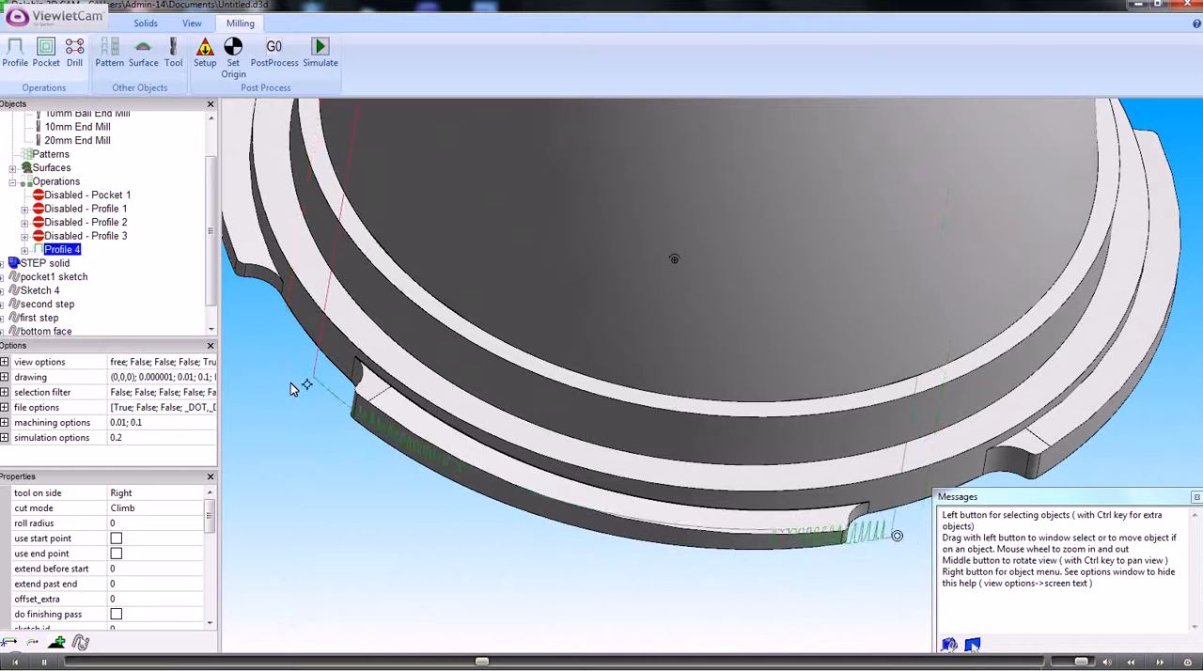
- Set the extra offset of the Profile 4 operation to 0.01
scroll(531, 488, "up", 1)
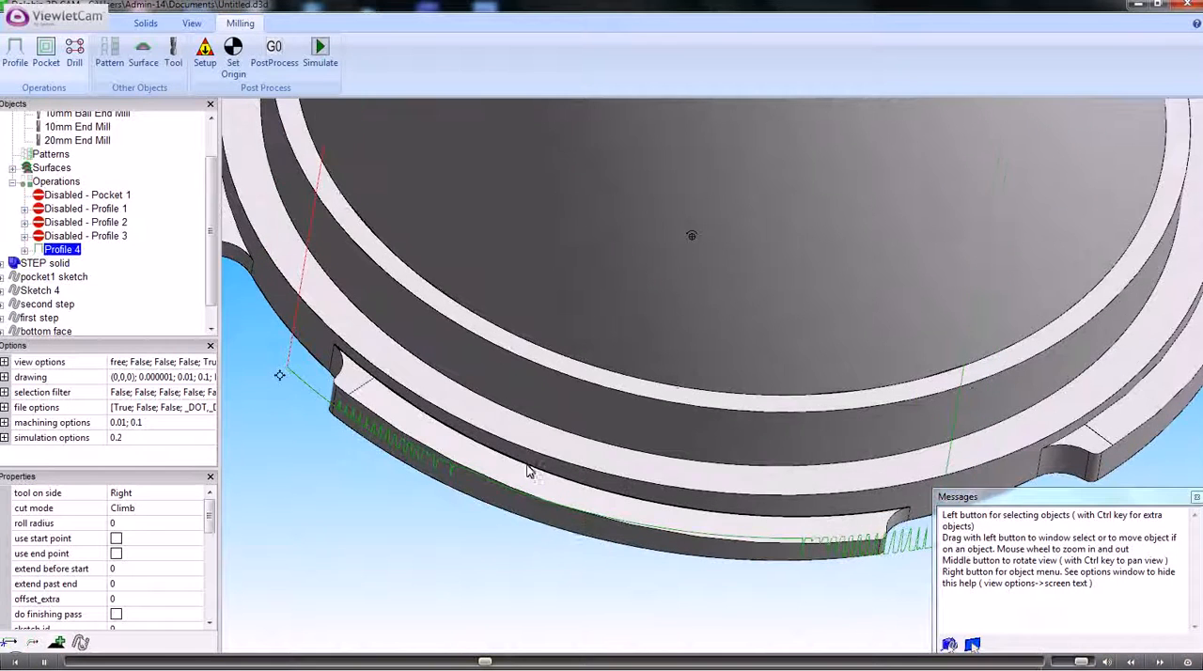
middle_click_drag(476, 471, 395, 481)
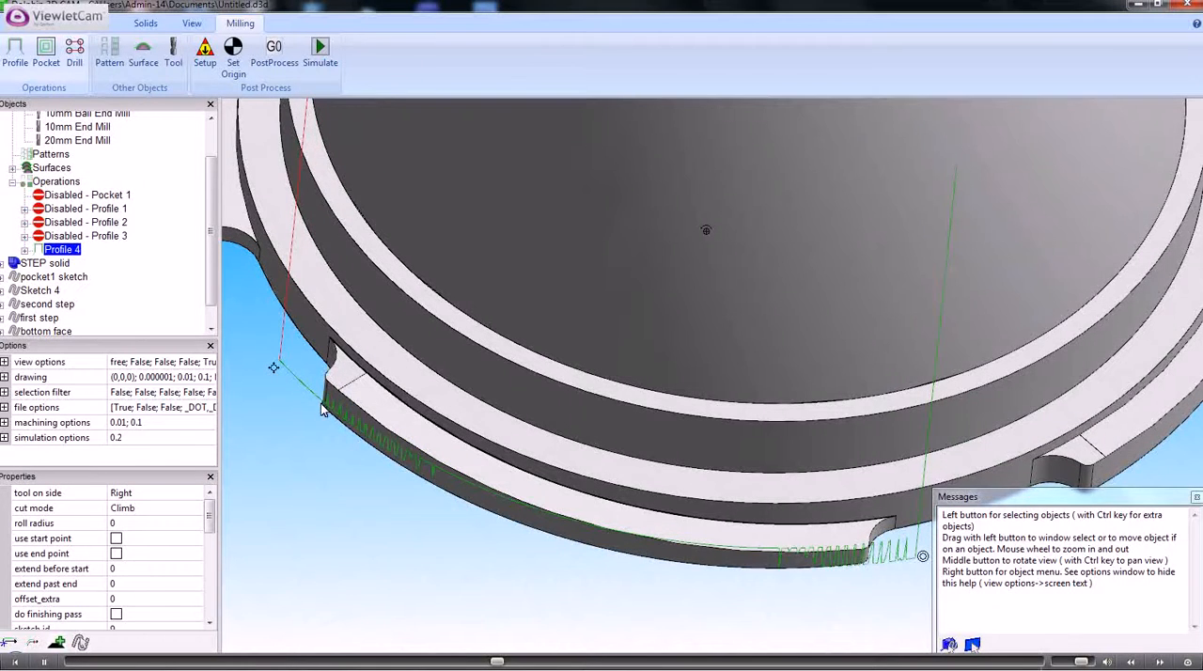
middle_click_drag(335, 420, 390, 389)
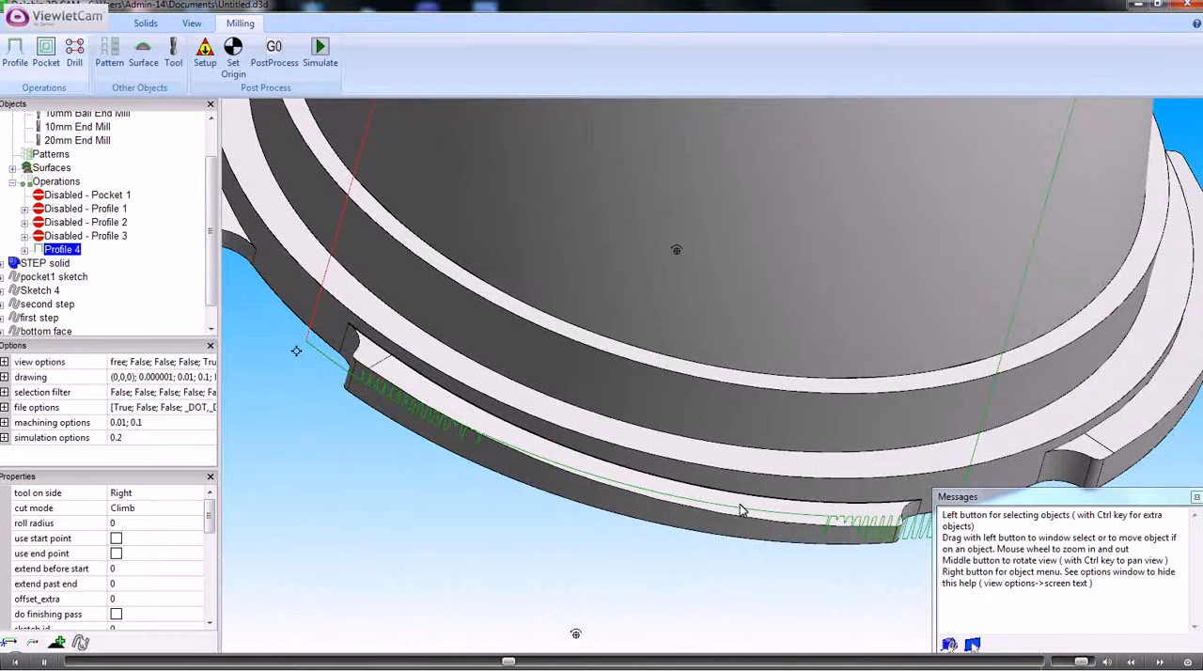
middle_click_drag(530, 481, 485, 474)
double_click(71, 223)
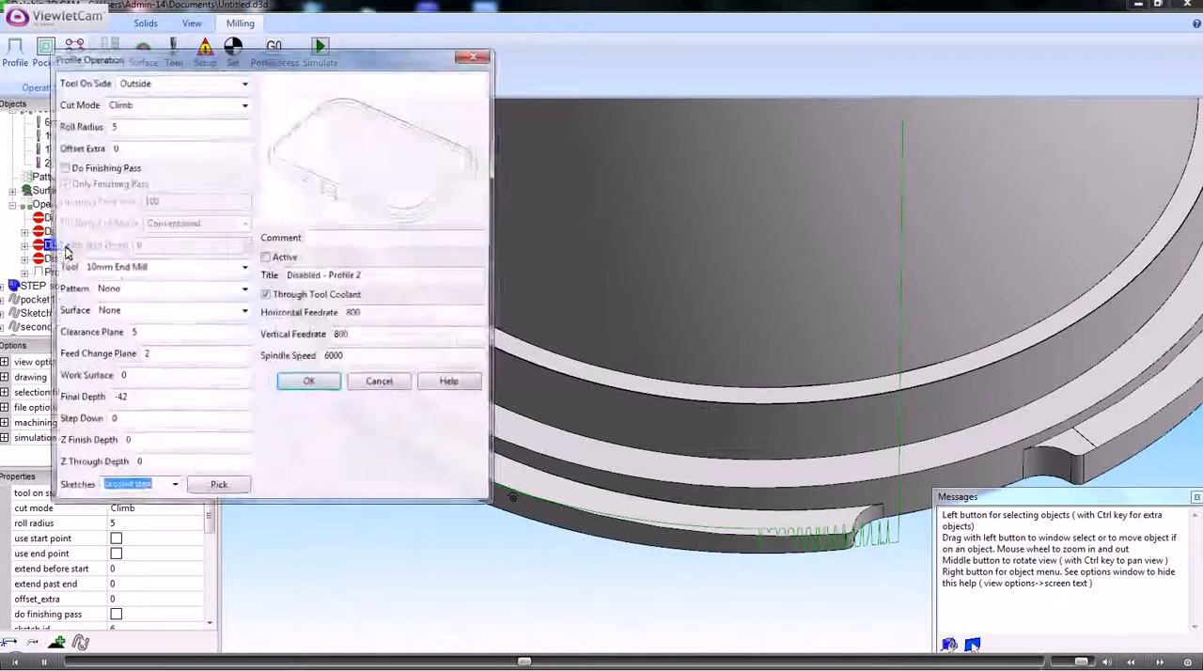
left_click(380, 380)
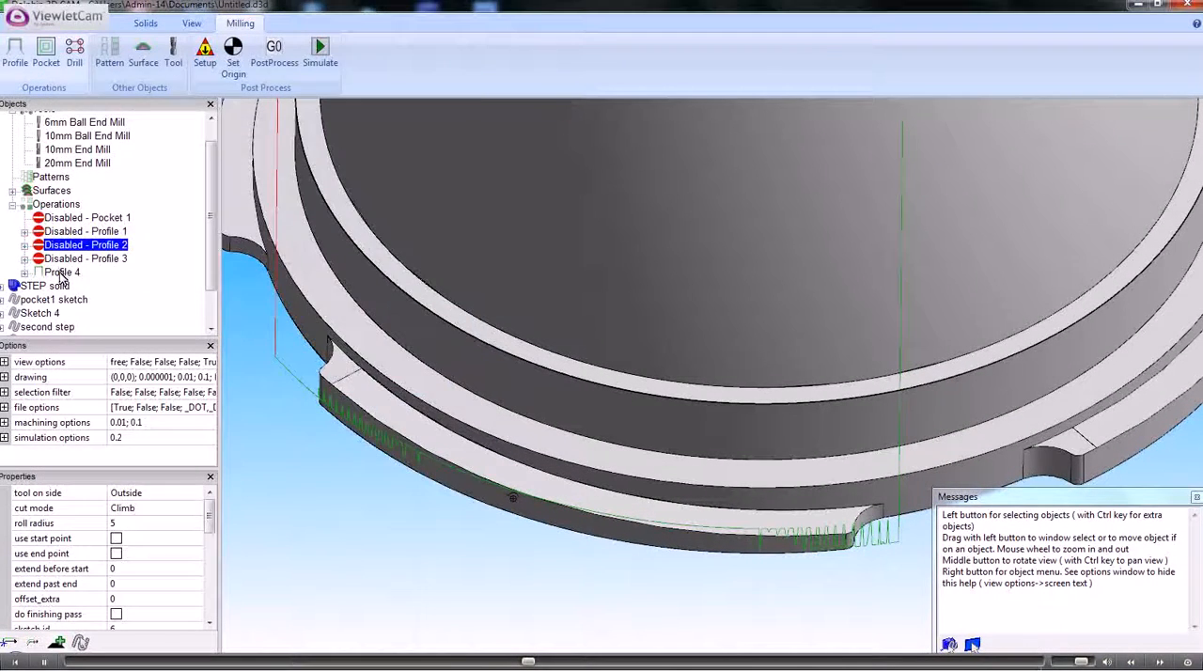
double_click(60, 273)
left_click(114, 148)
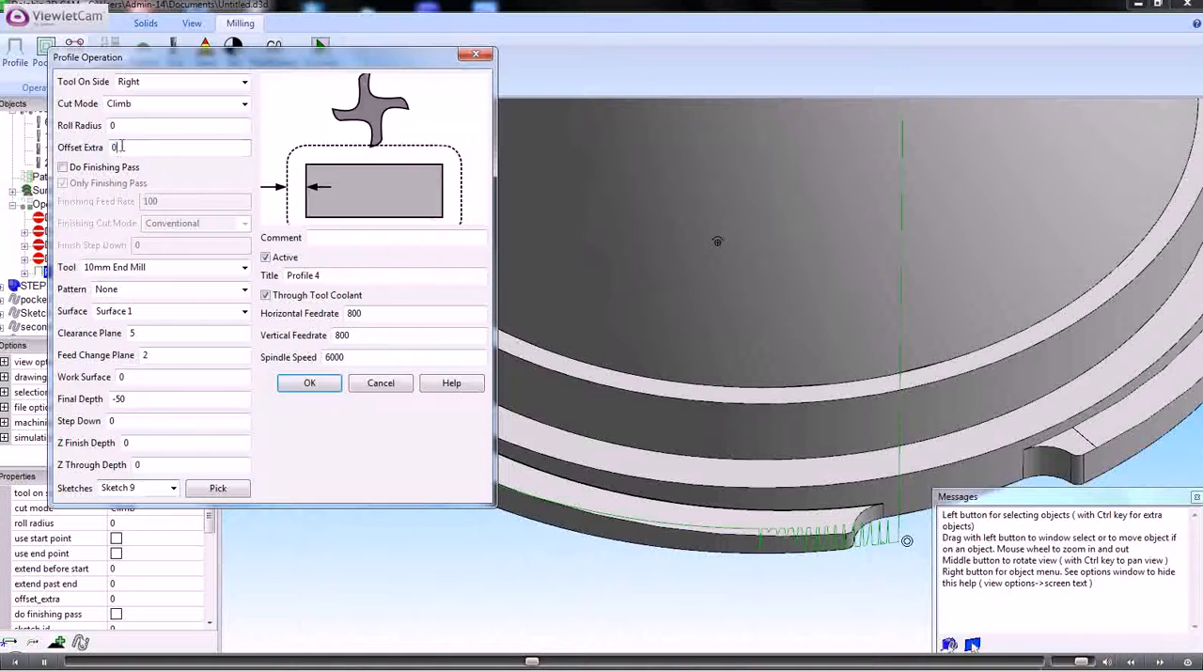
type(".01")
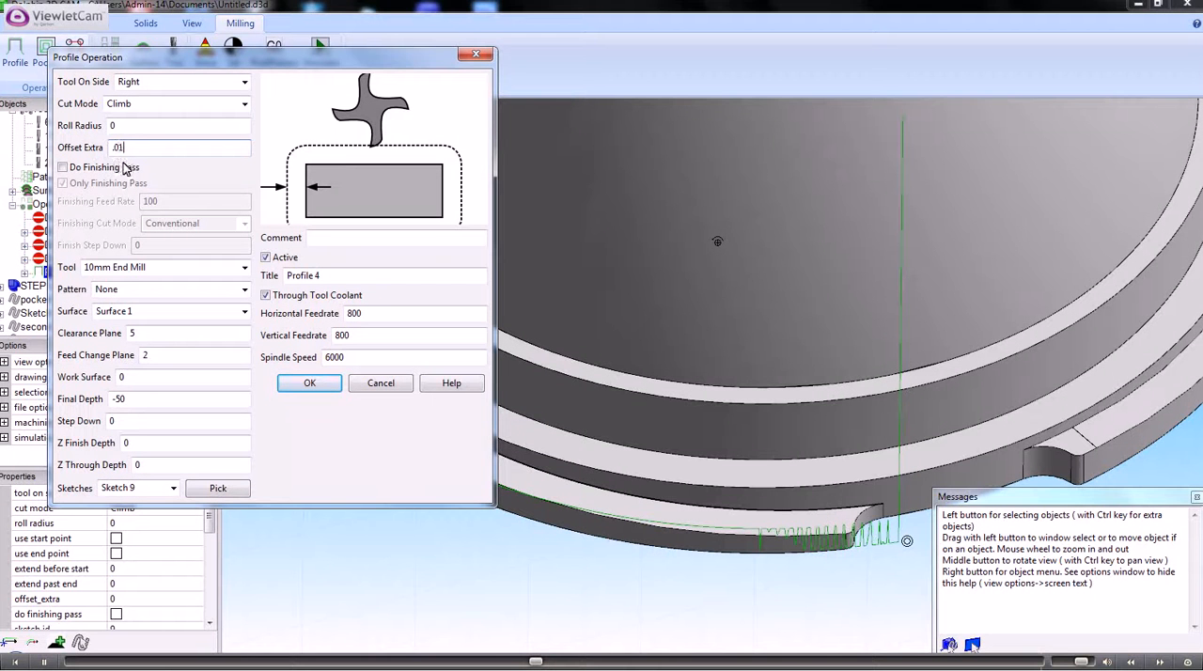
left_click(299, 389)
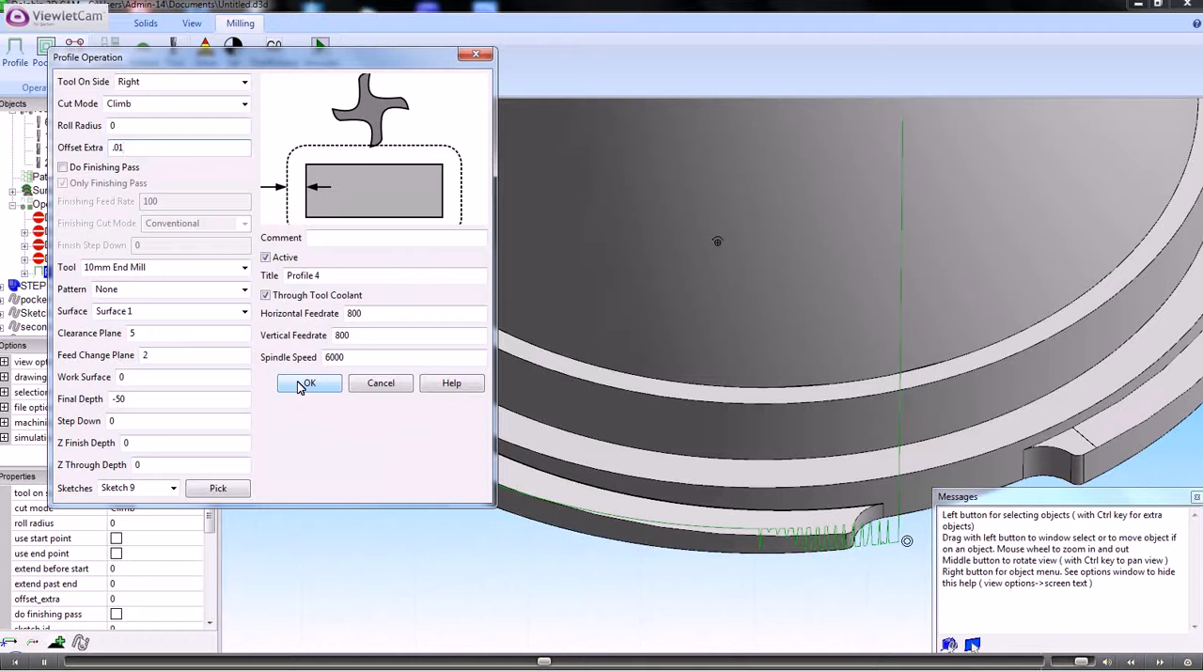
left_click(301, 384)
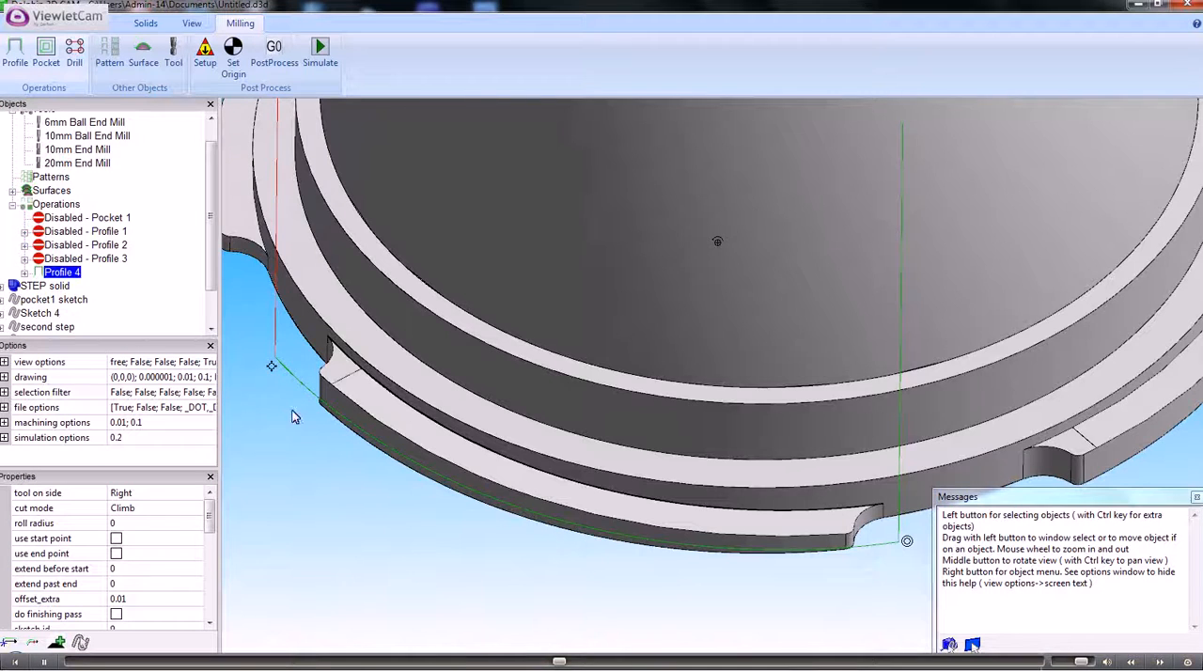
- Examine the Profile 4 toolpath along the raised tab from several angles and review the operation's settings
middle_click_drag(293, 417, 277, 391)
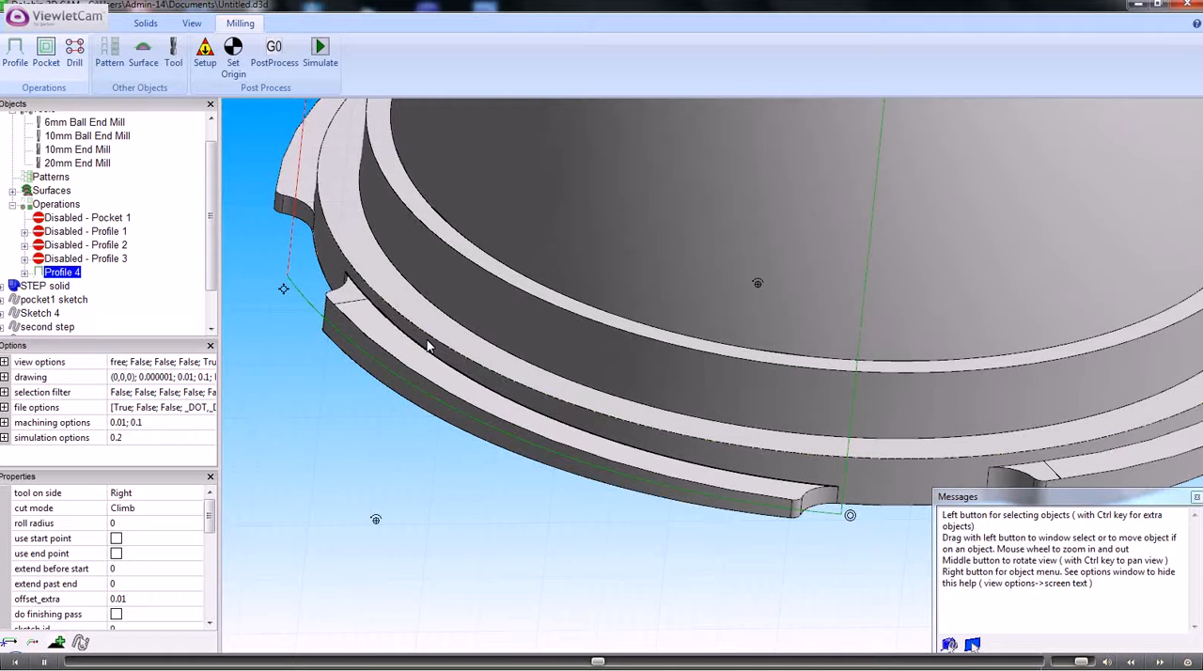
mouse_move(422, 344)
middle_mouse_down()
mouse_move(409, 344)
mouse_move(410, 332)
mouse_move(435, 336)
mouse_move(428, 358)
middle_mouse_up()
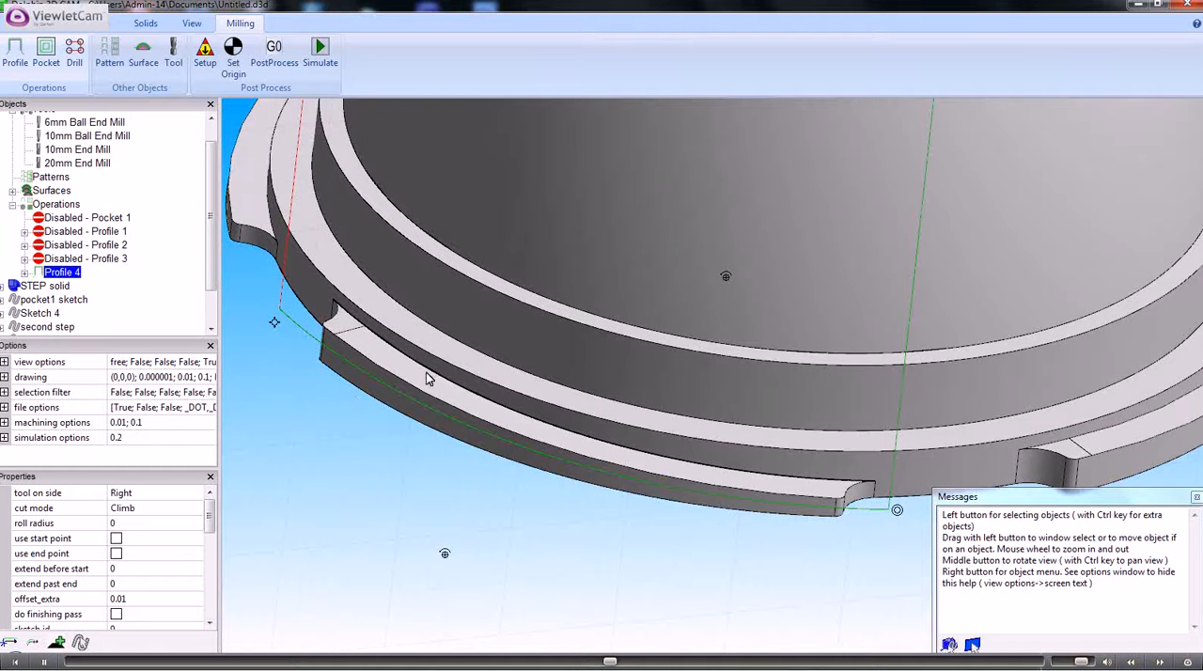
mouse_move(428, 371)
middle_mouse_down()
mouse_move(407, 337)
mouse_move(407, 367)
mouse_move(396, 350)
mouse_move(418, 373)
middle_mouse_up()
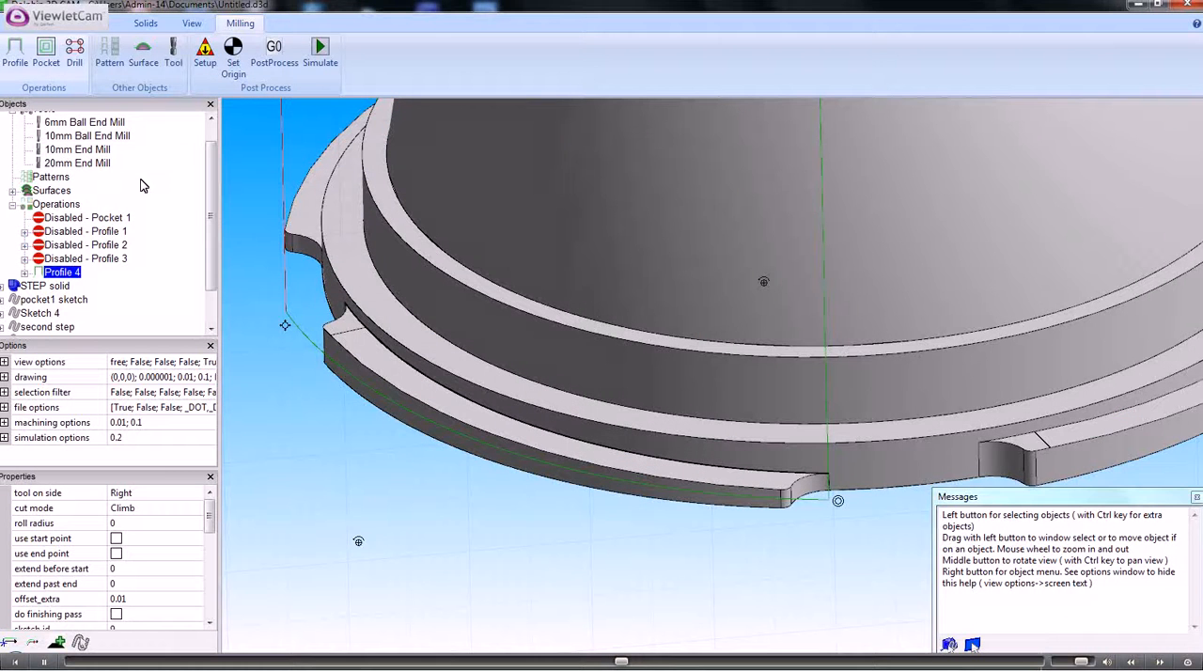
left_click(66, 272)
double_click(66, 273)
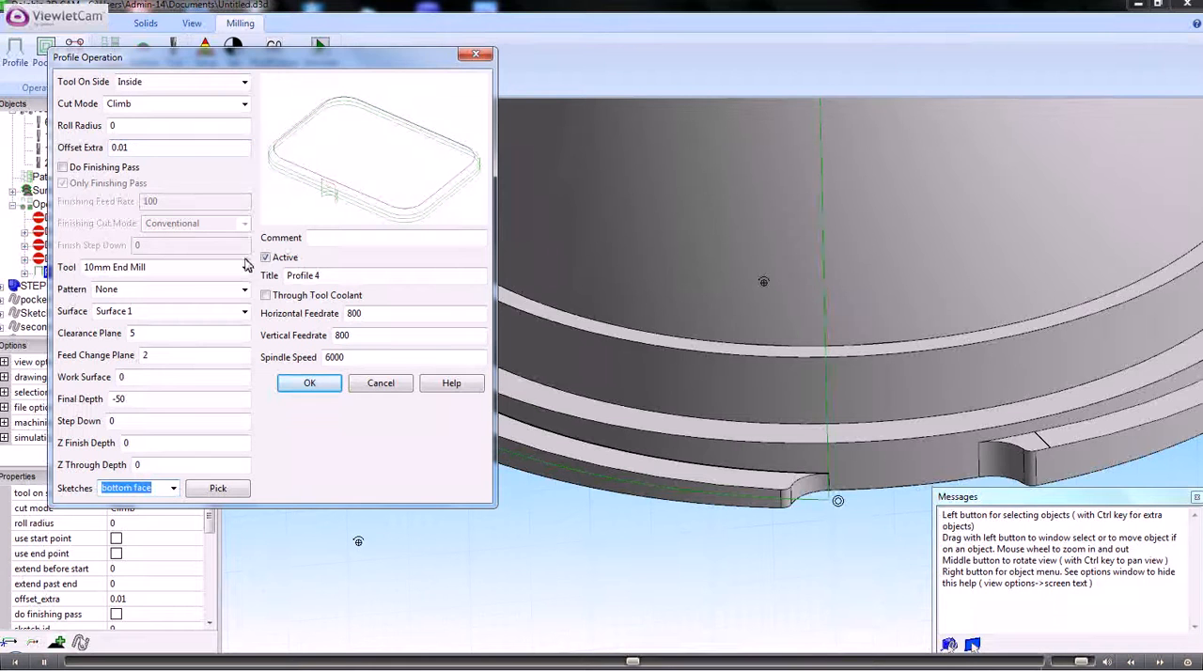
left_click(380, 383)
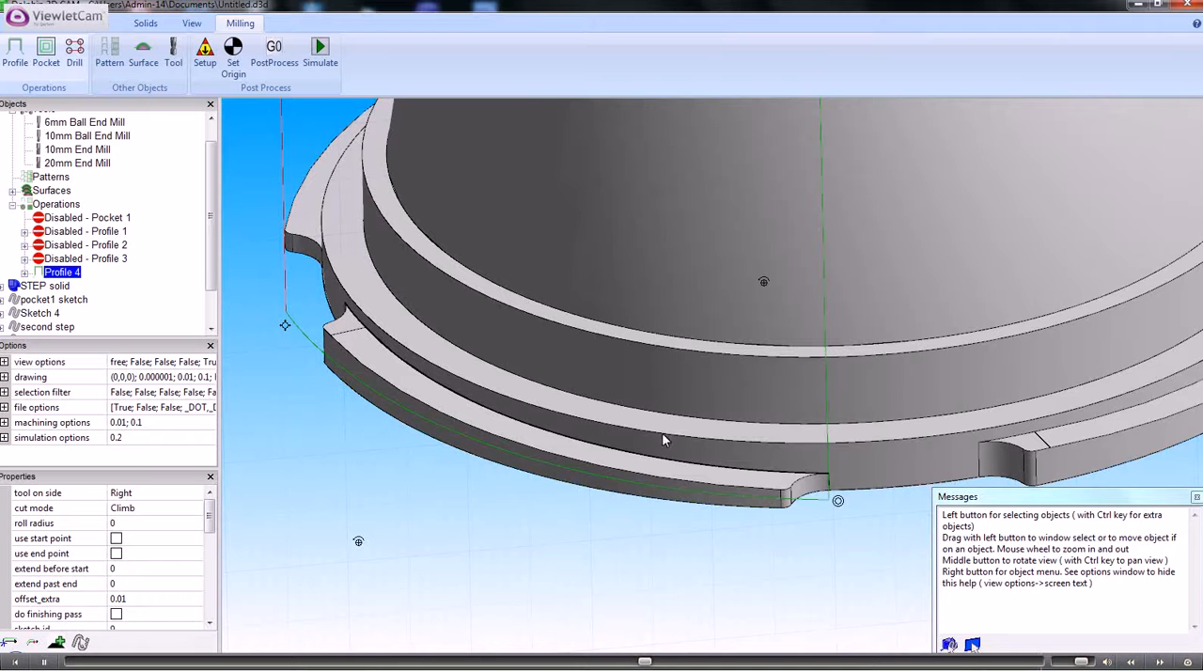
- Make a sketch from the connected inner edges of the neighbouring raised tab on the base flange
middle_click_drag(719, 413, 574, 438)
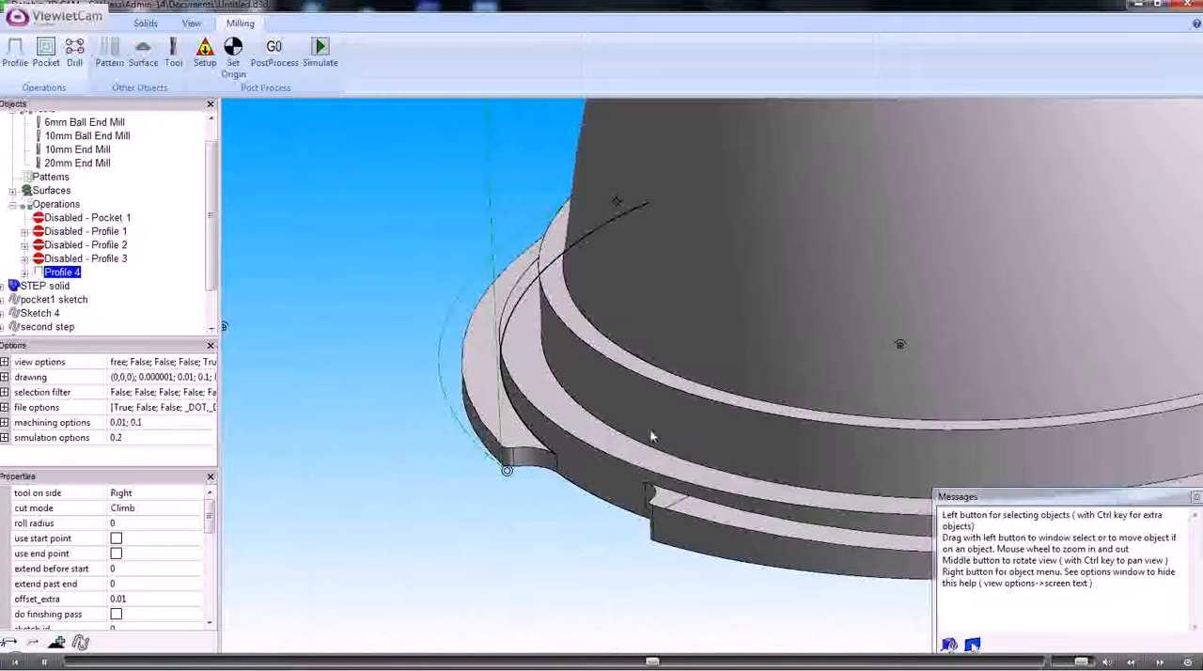
middle_click_drag(912, 343, 498, 528)
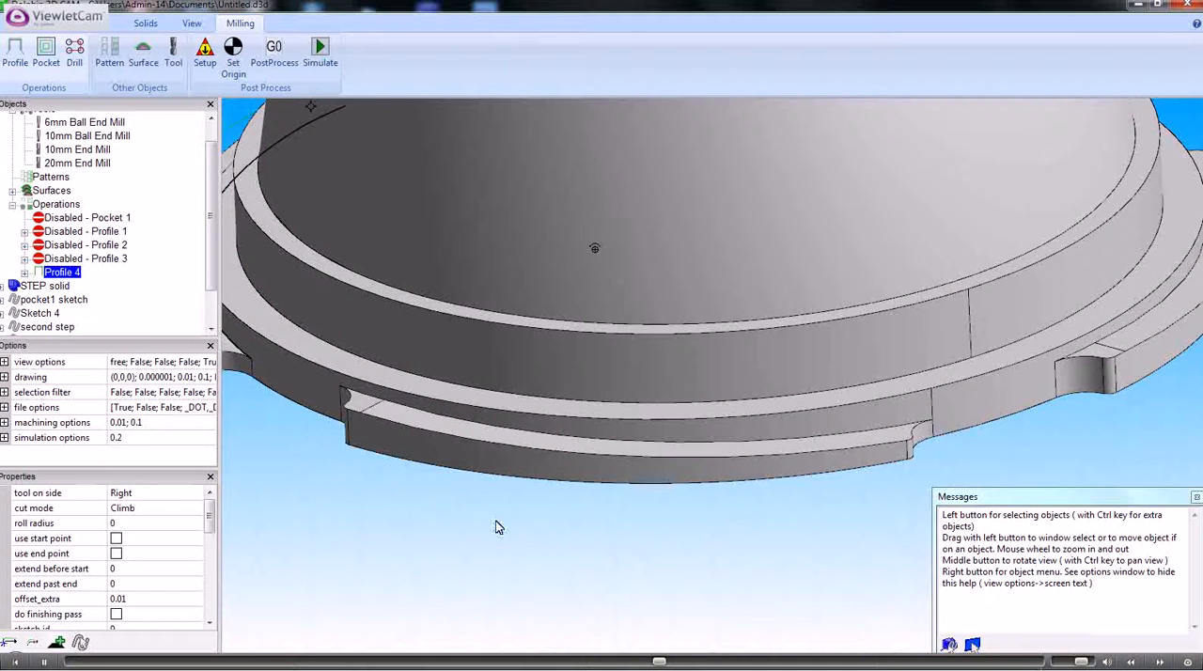
left_click(368, 402)
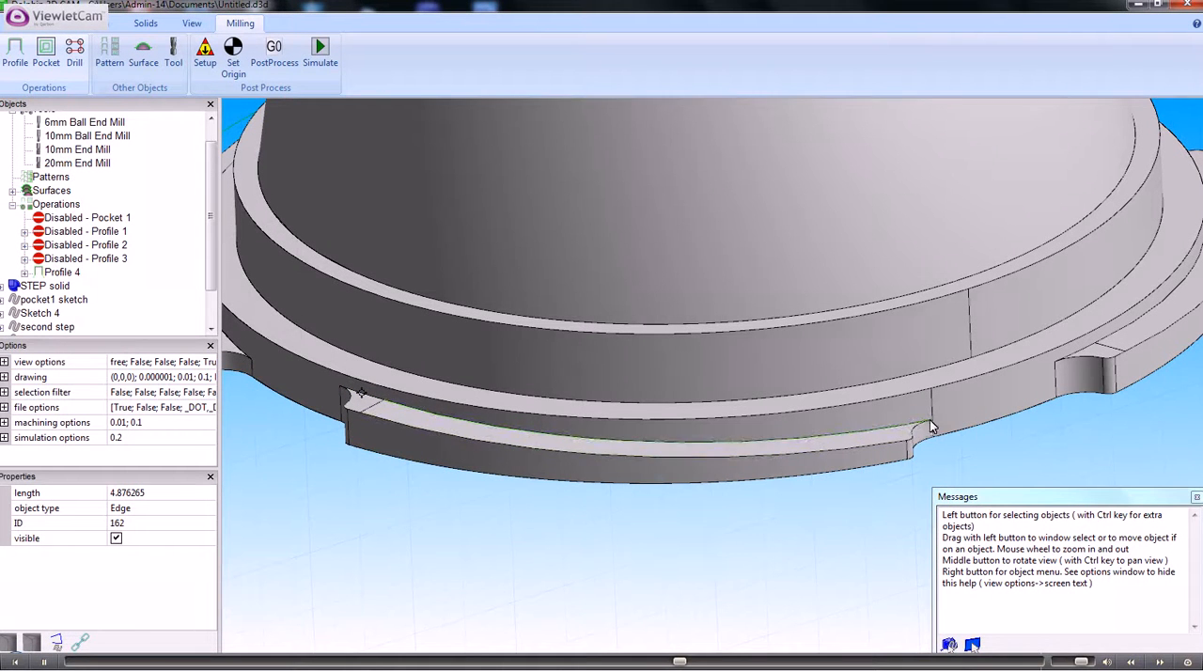
scroll(929, 427, "up", 5)
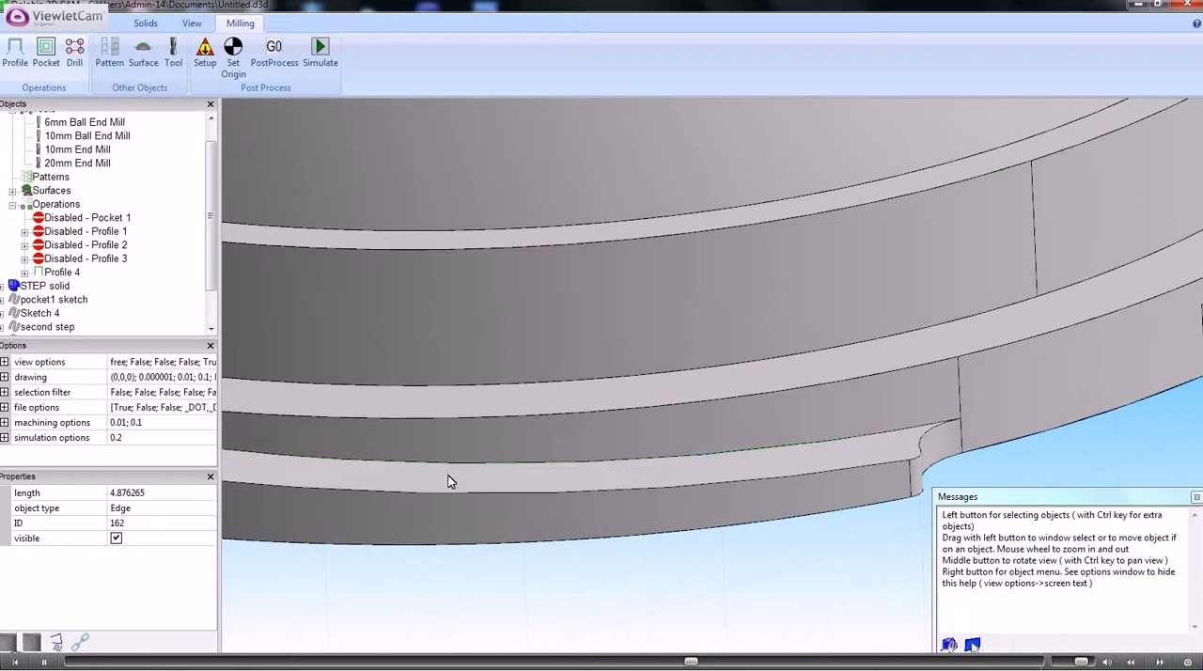
scroll(448, 470, "down", 3)
scroll(448, 466, "down", 1)
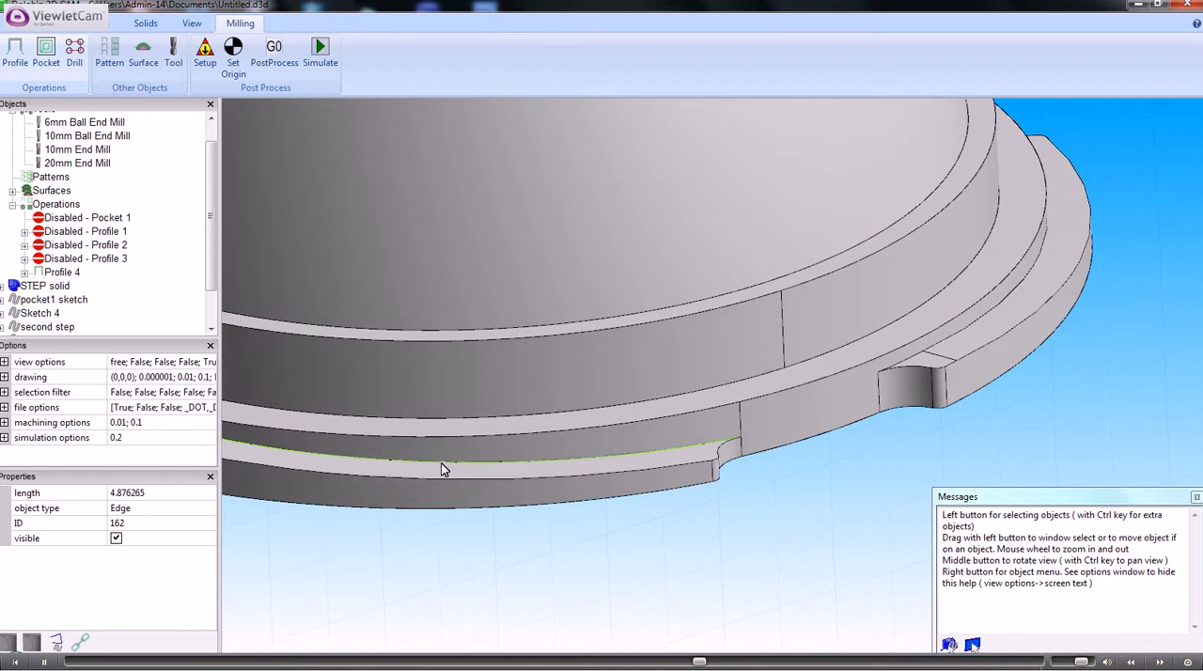
left_click(440, 462)
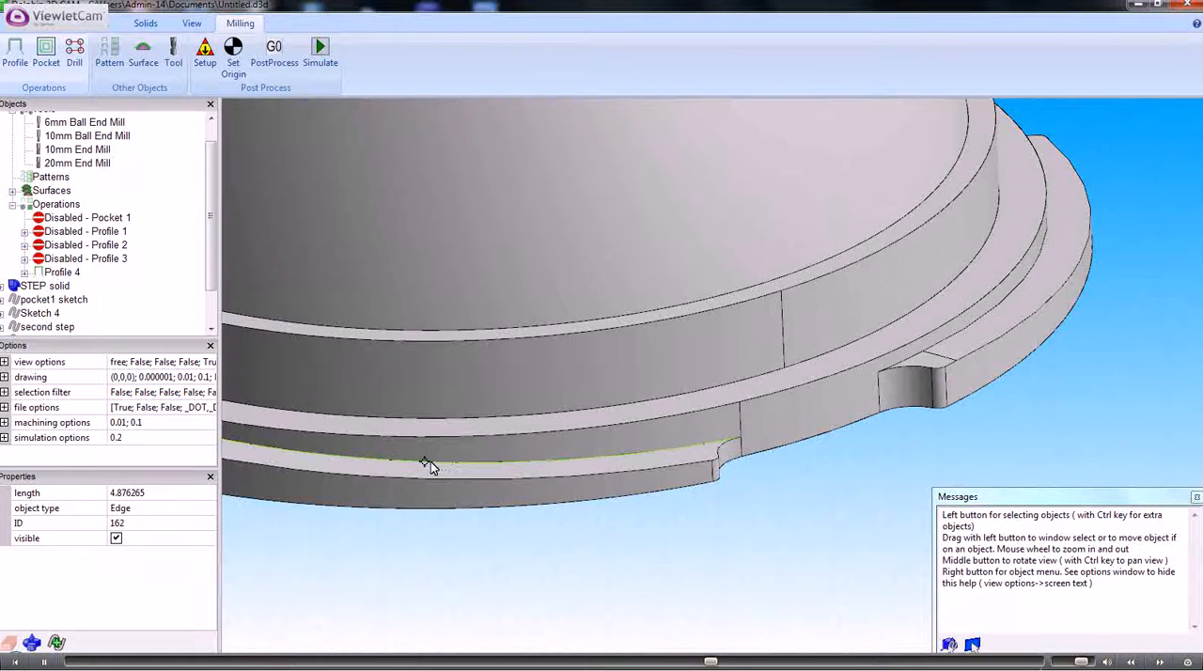
right_click(437, 461)
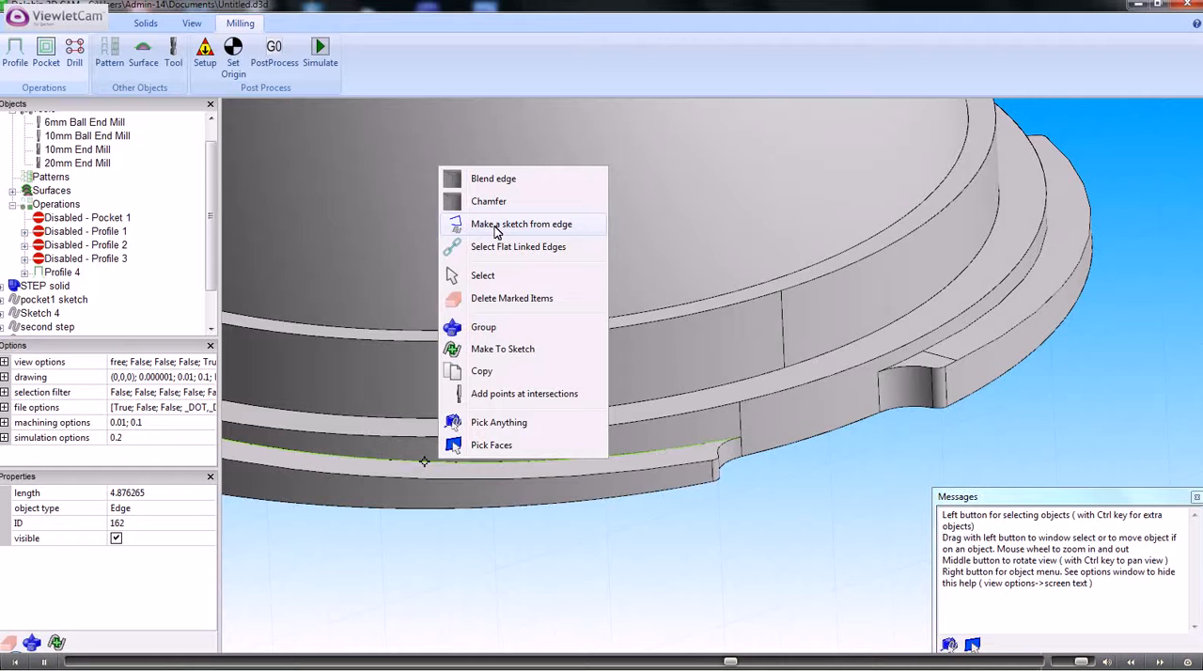
left_click(487, 349)
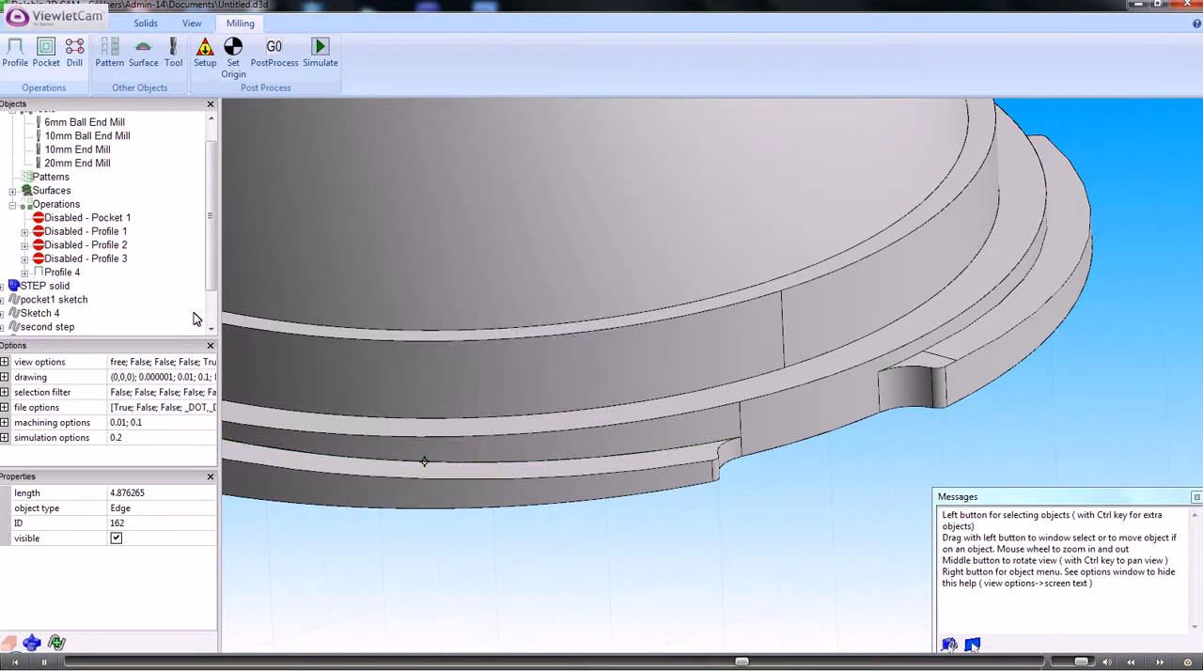
- Create a profile operation from Sketch 10 using the 10mm End Mill, Surface 1 and an extra offset of 0.01
scroll(215, 282, "down", 1)
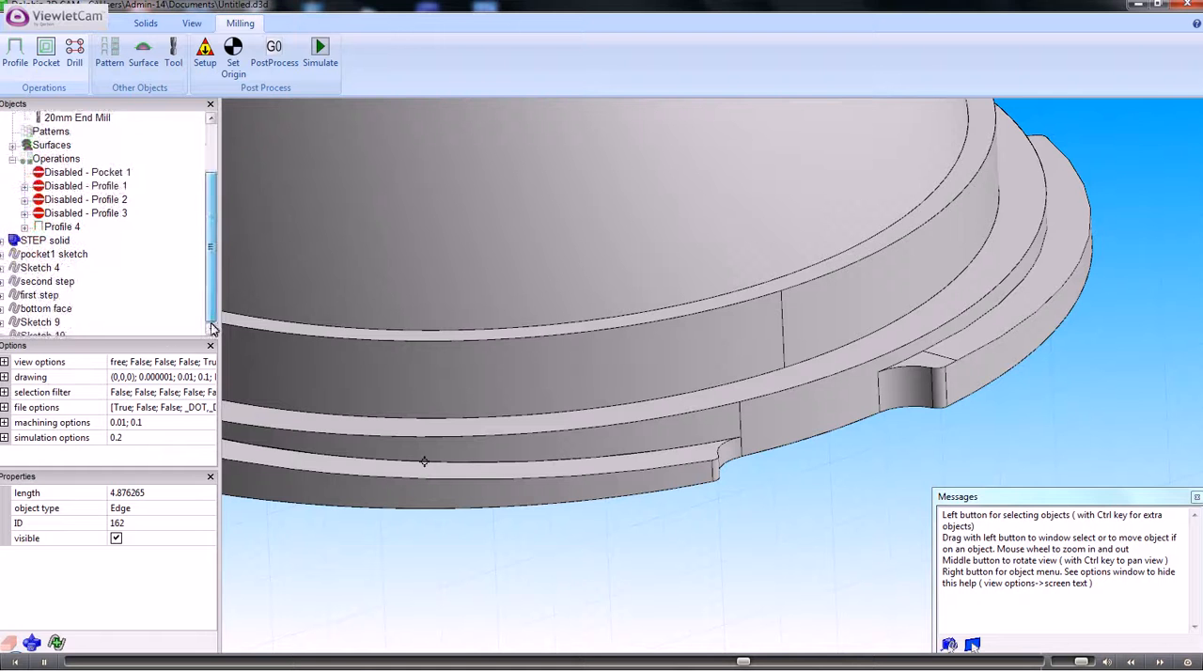
left_click(47, 335)
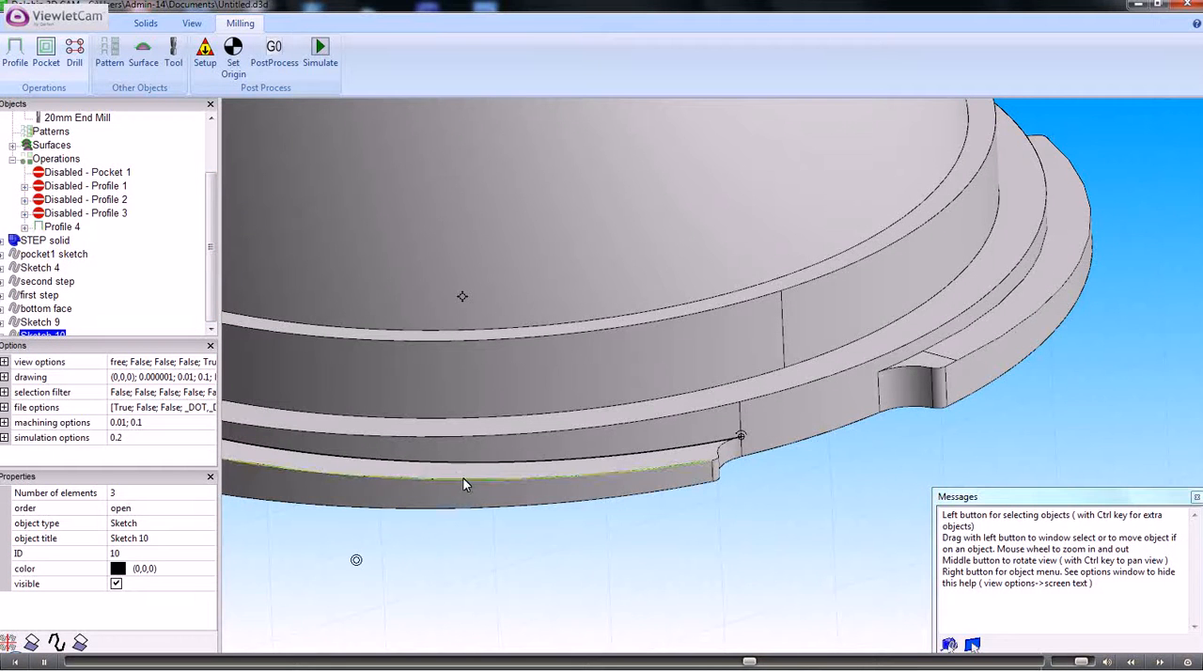
middle_click_drag(461, 473, 765, 388, "ctrl")
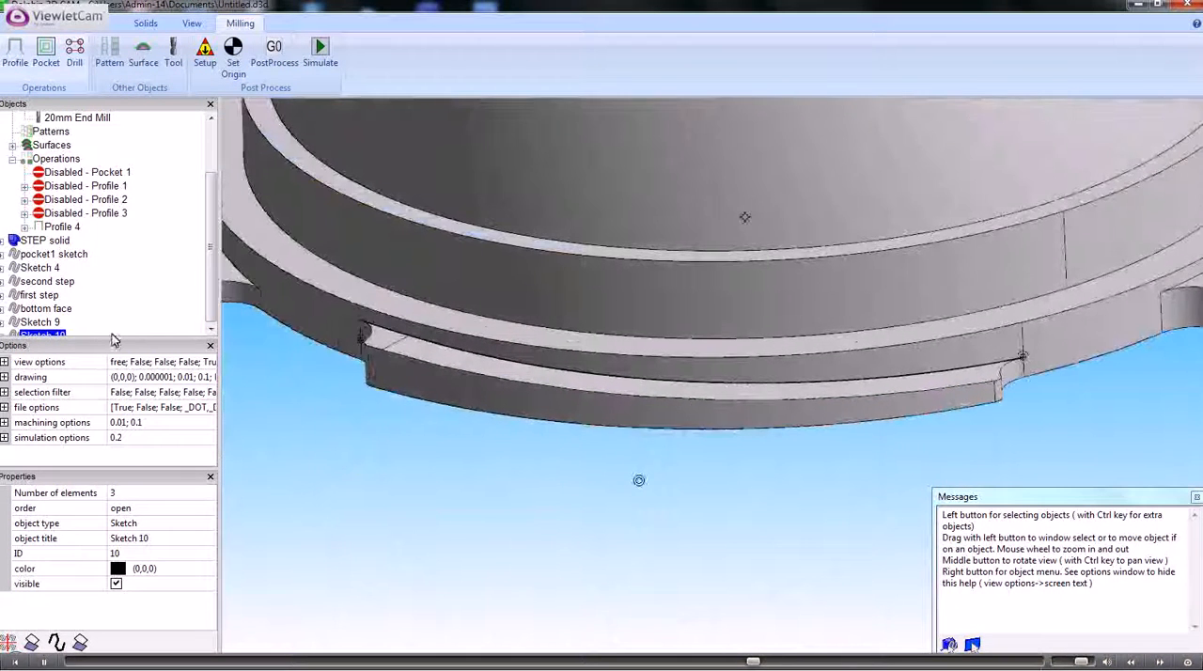
right_click(58, 338)
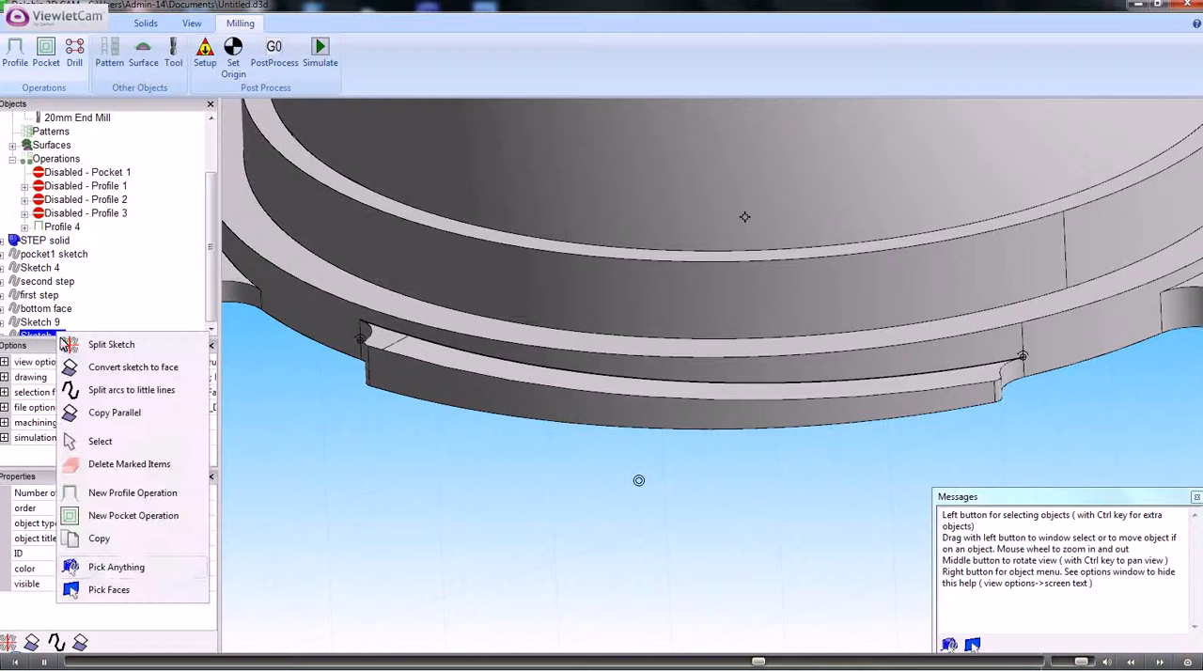
left_click(136, 492)
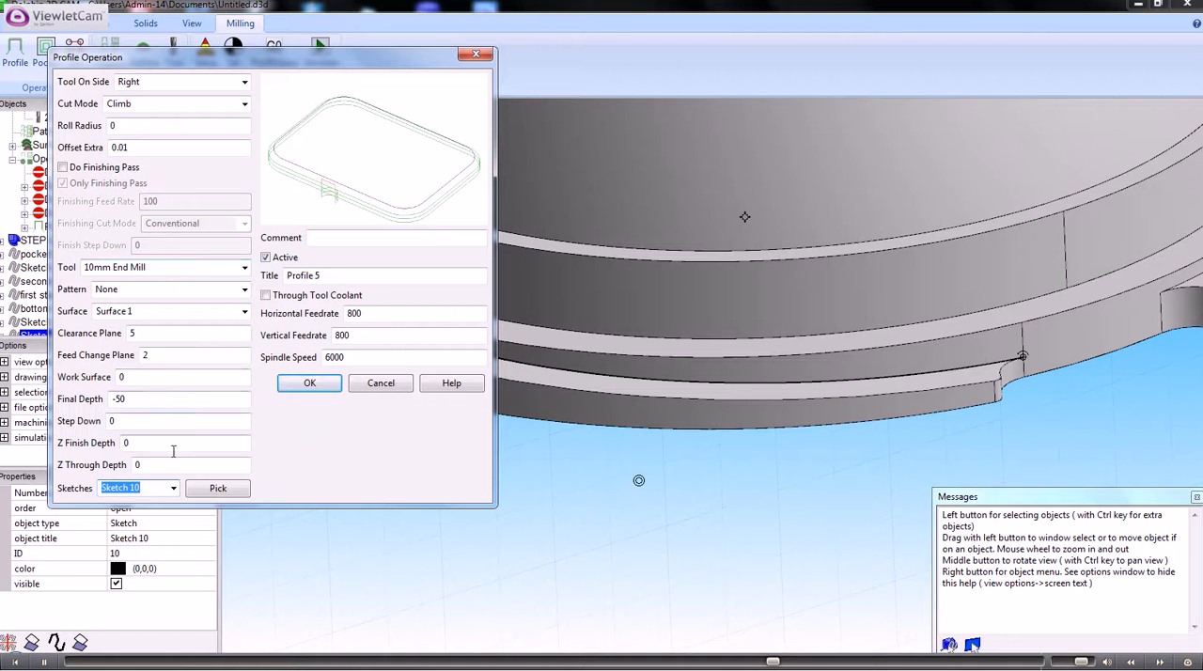
left_click(310, 384)
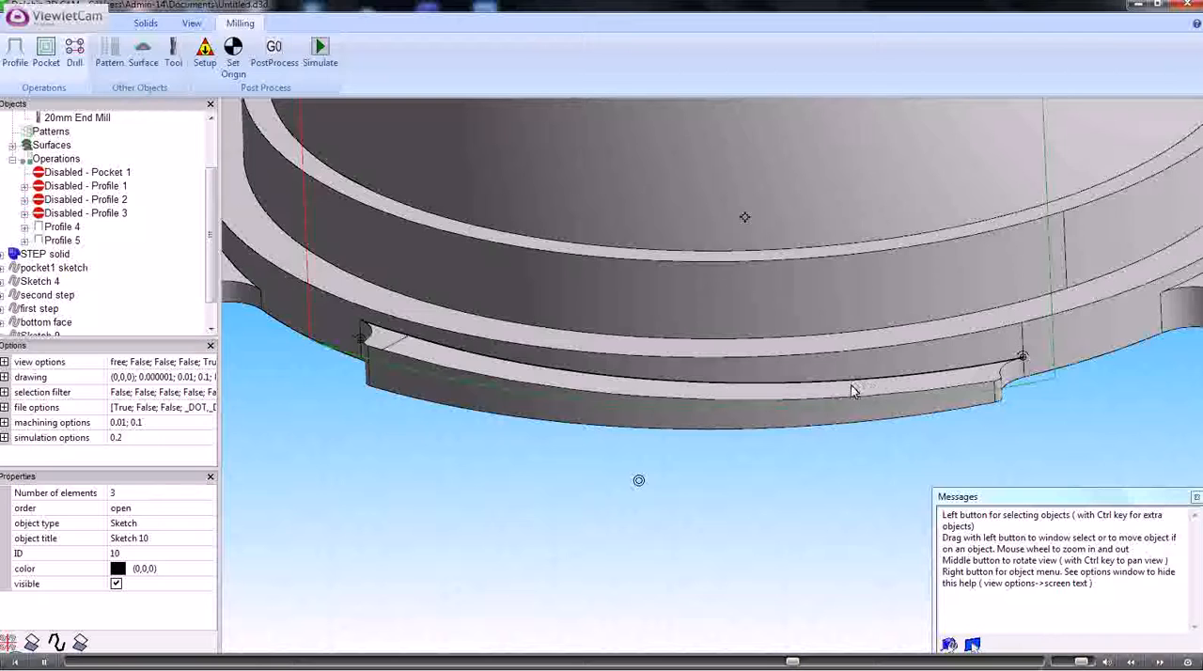
- Make a sketch from the three connected inner edges of the third raised tab on the base flange
middle_click_drag(859, 393, 752, 425)
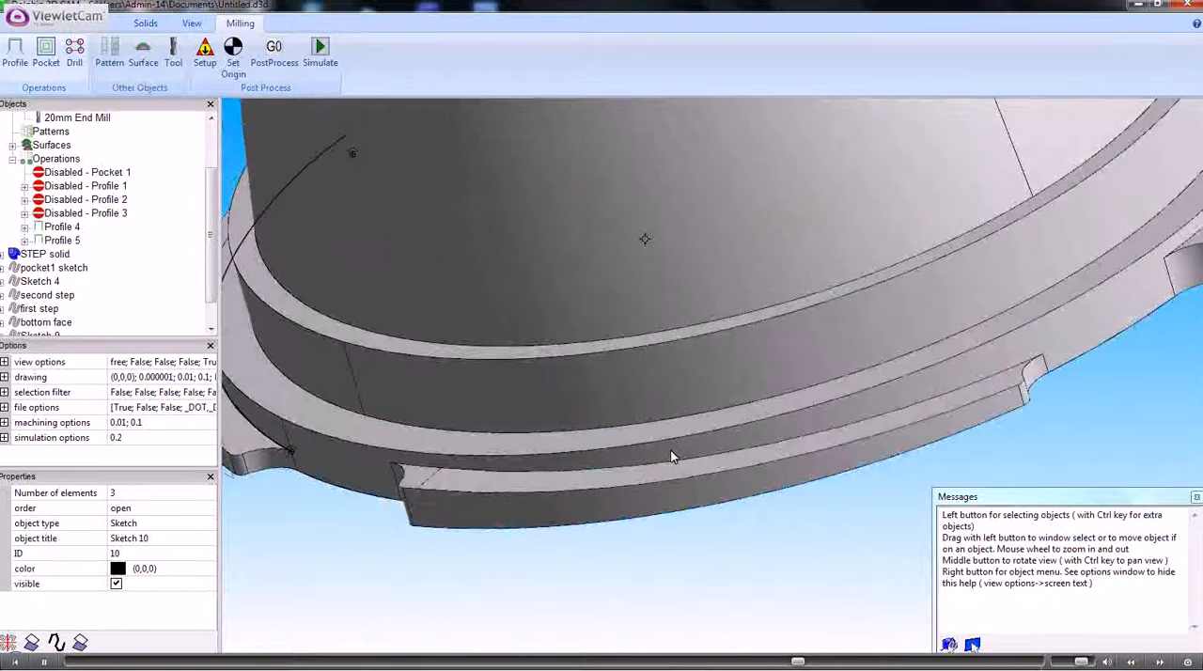
left_click(420, 468)
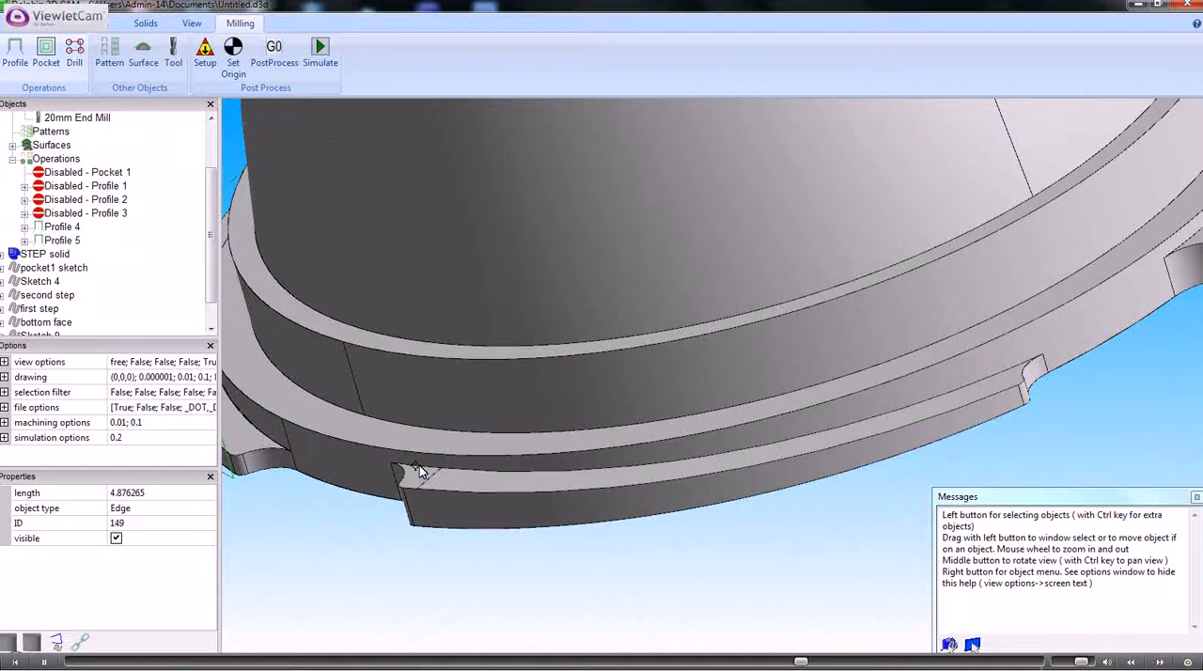
left_click(705, 463)
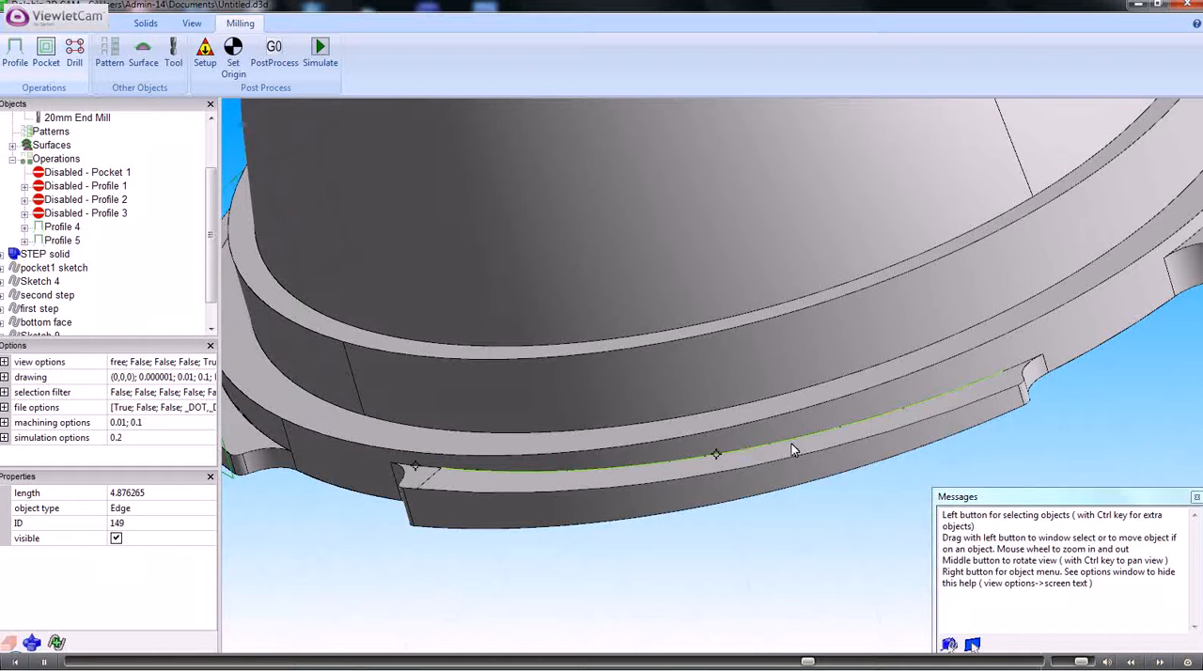
right_click(1023, 367)
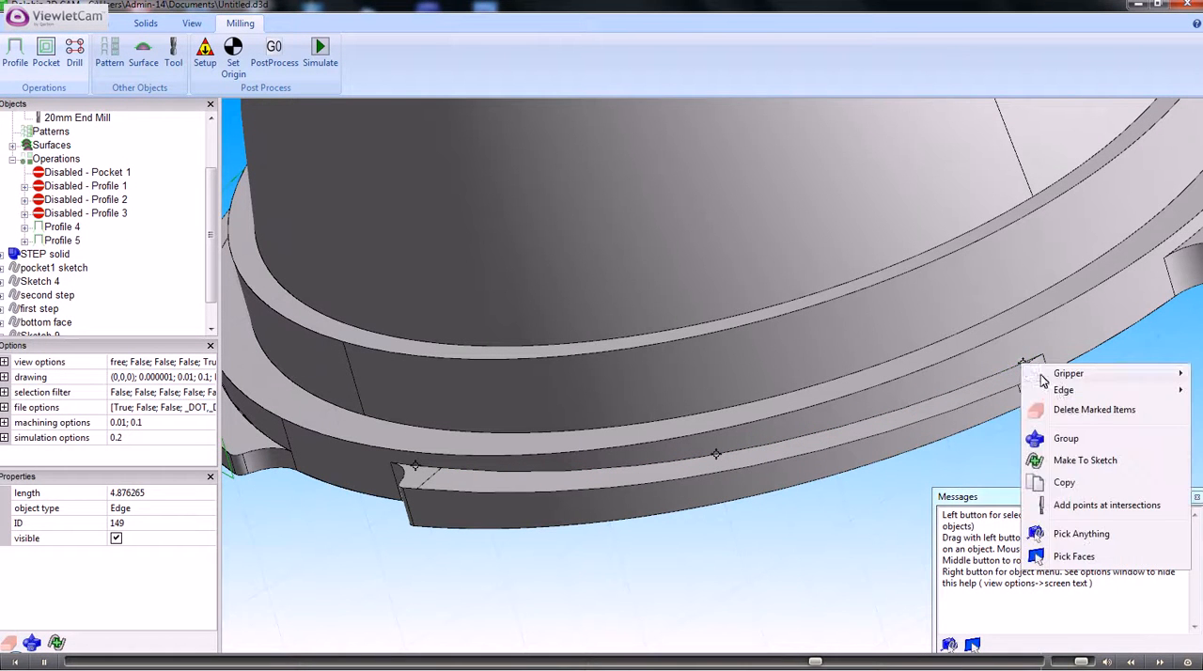
left_click(1076, 458)
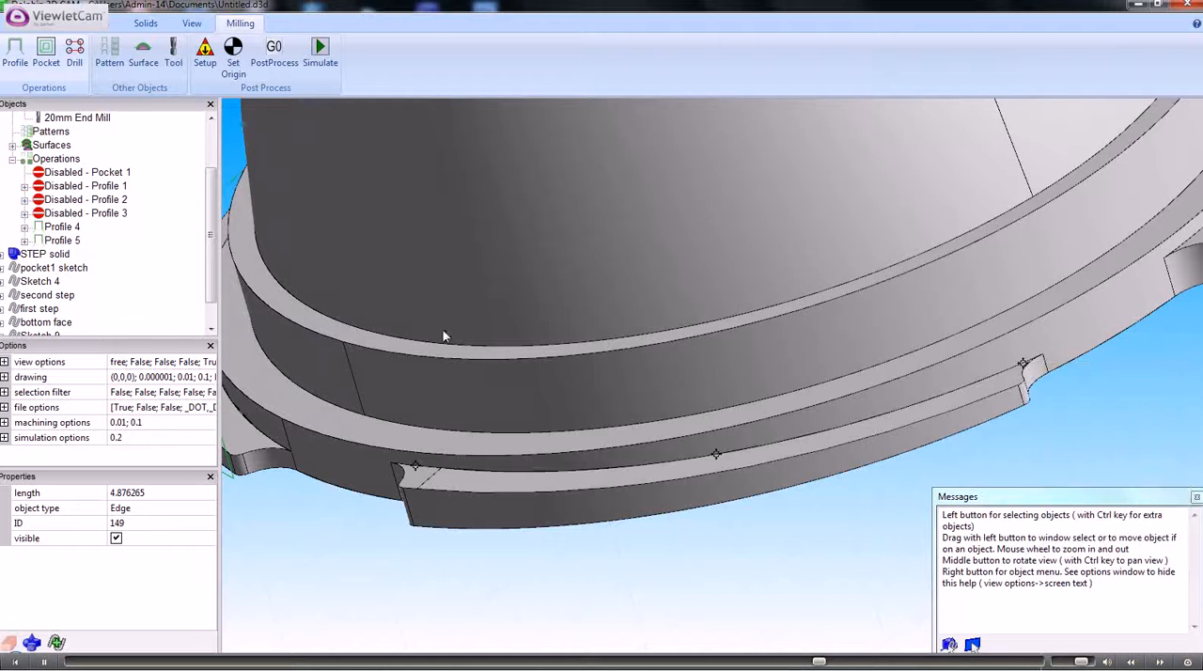
- Create a profile operation from Sketch 11 with the 10mm End Mill following Surface 1 at an extra offset of 0.01
scroll(214, 264, "down", 1)
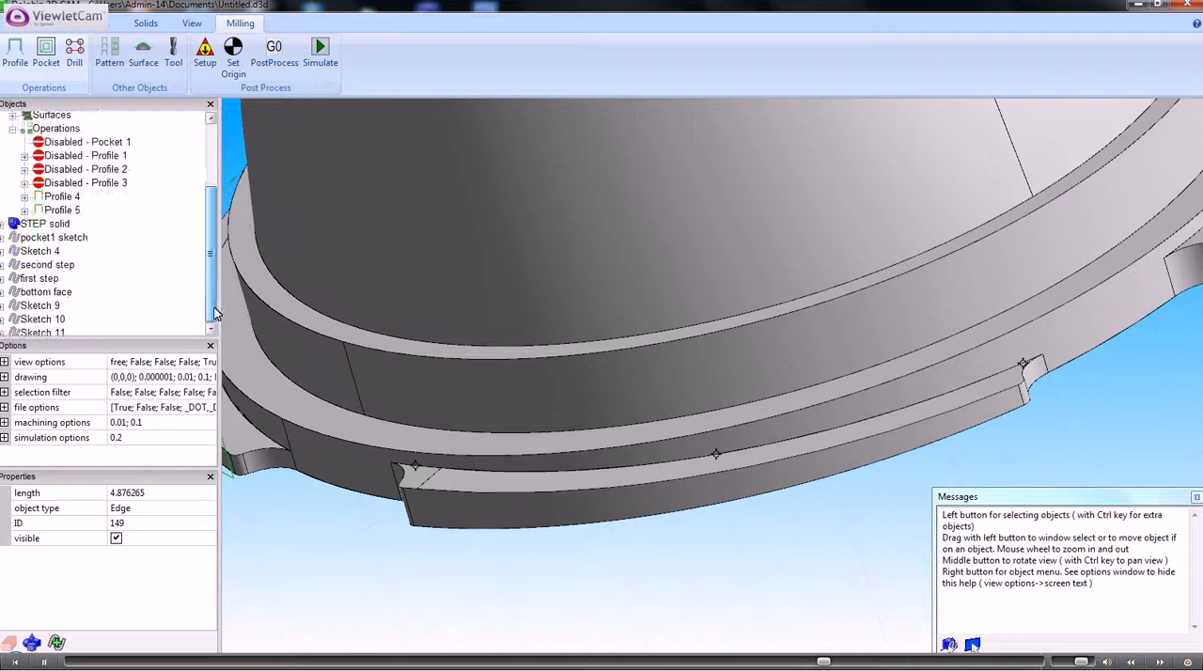
left_click(57, 335)
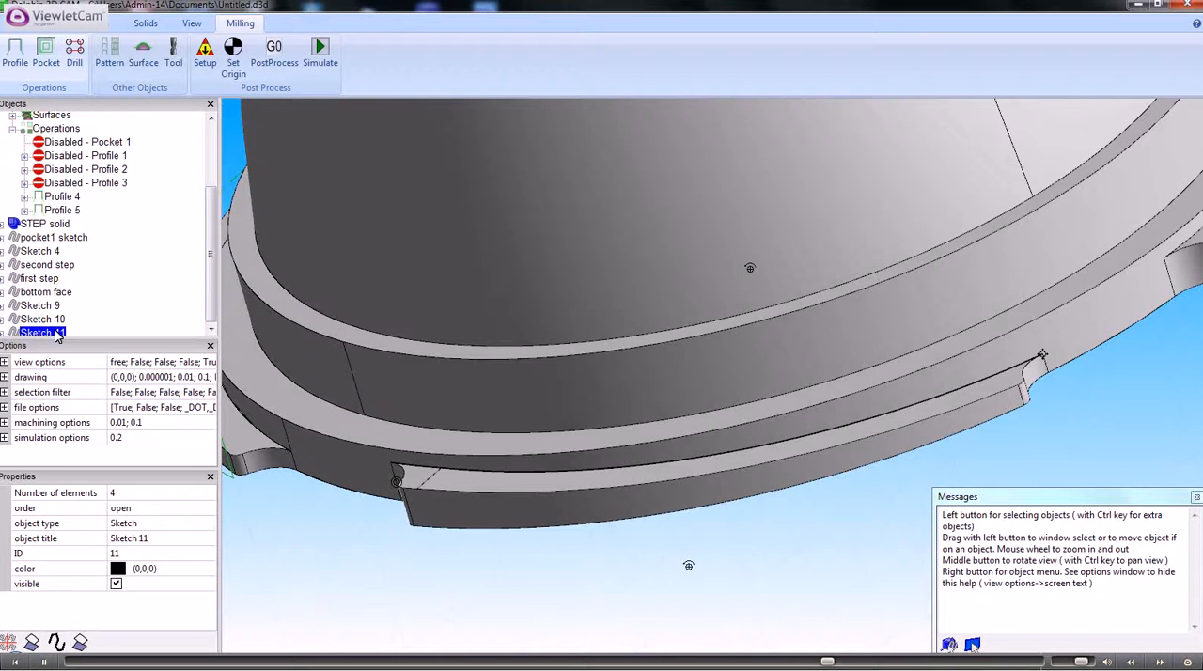
right_click(56, 336)
left_click(123, 493)
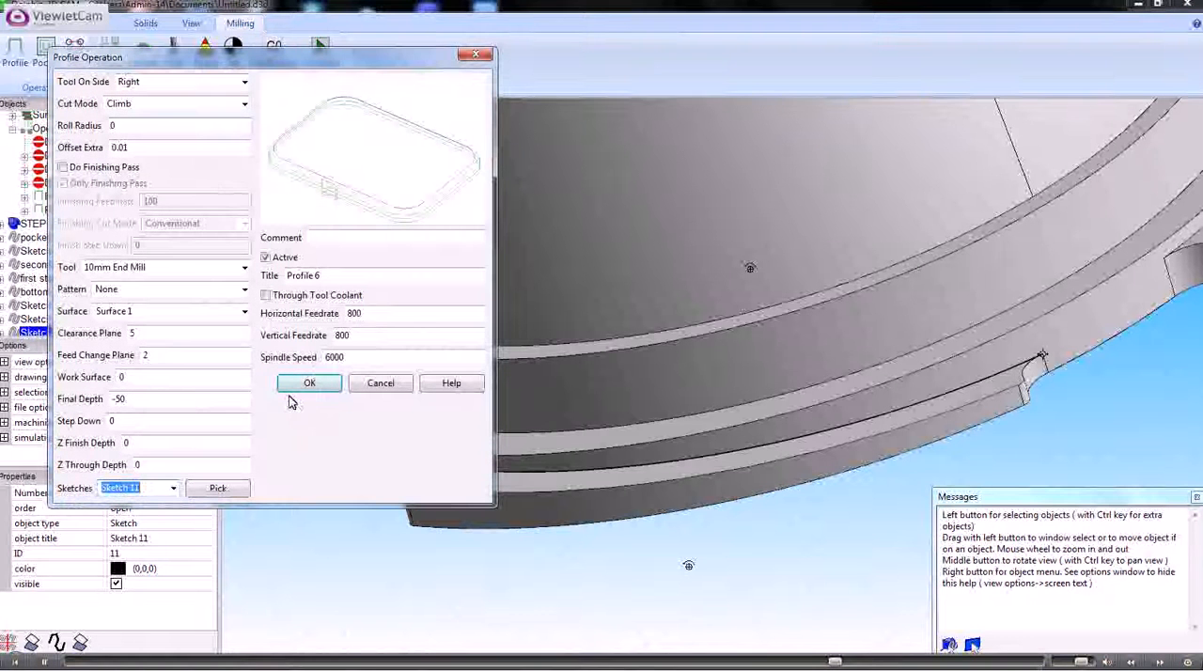
left_click(291, 387)
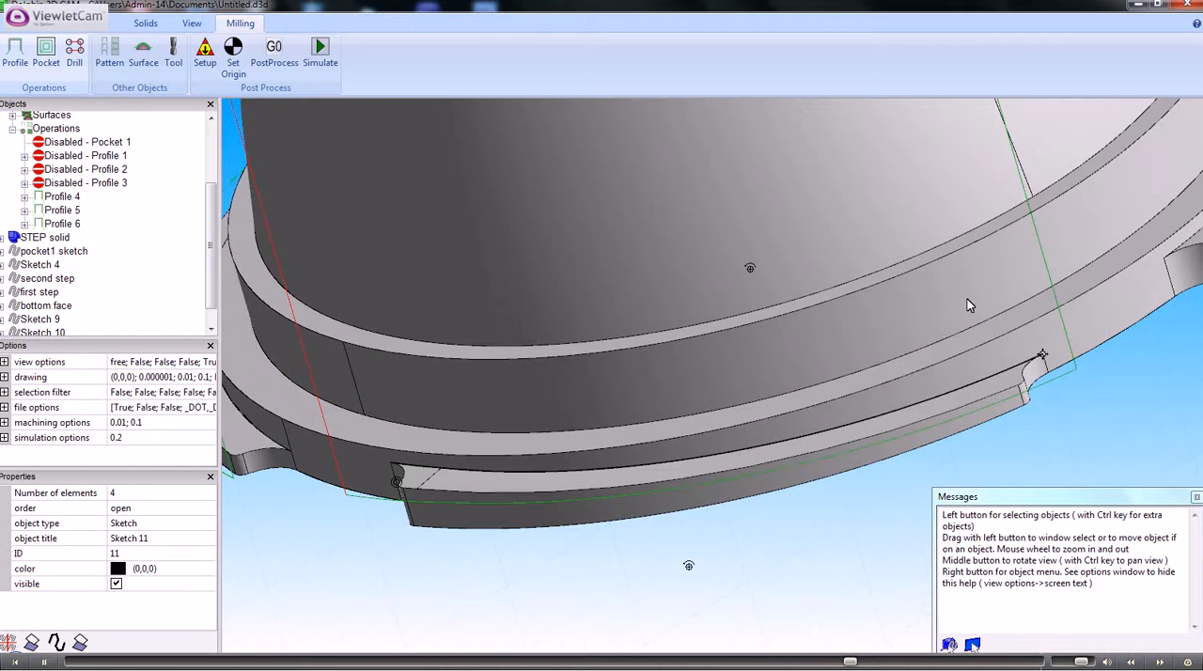
- Make a sketch from the three connected inner edges of the fourth raised tab on the base flange
middle_click_drag(968, 301, 875, 341)
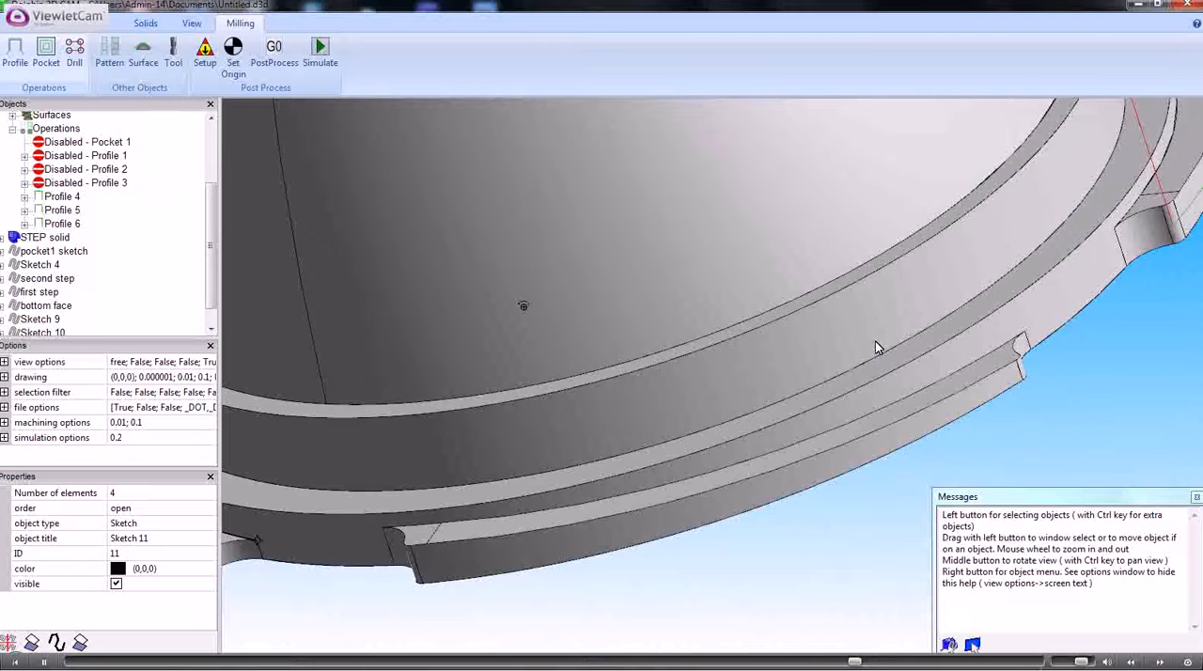
left_click(402, 527)
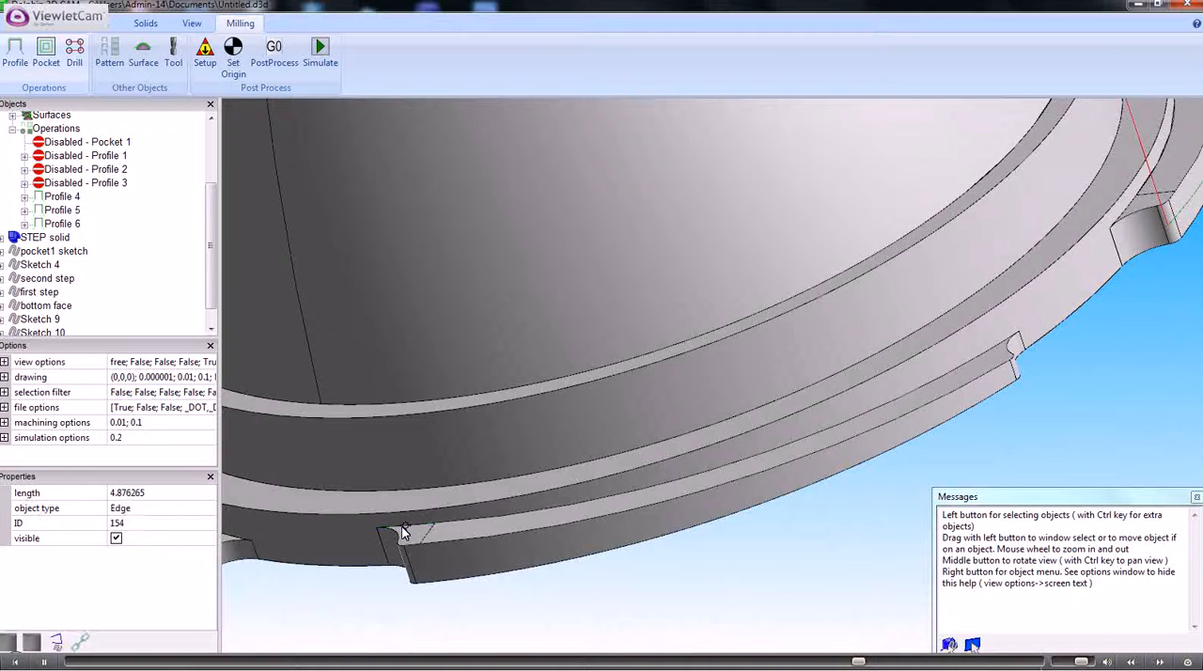
left_click(735, 467)
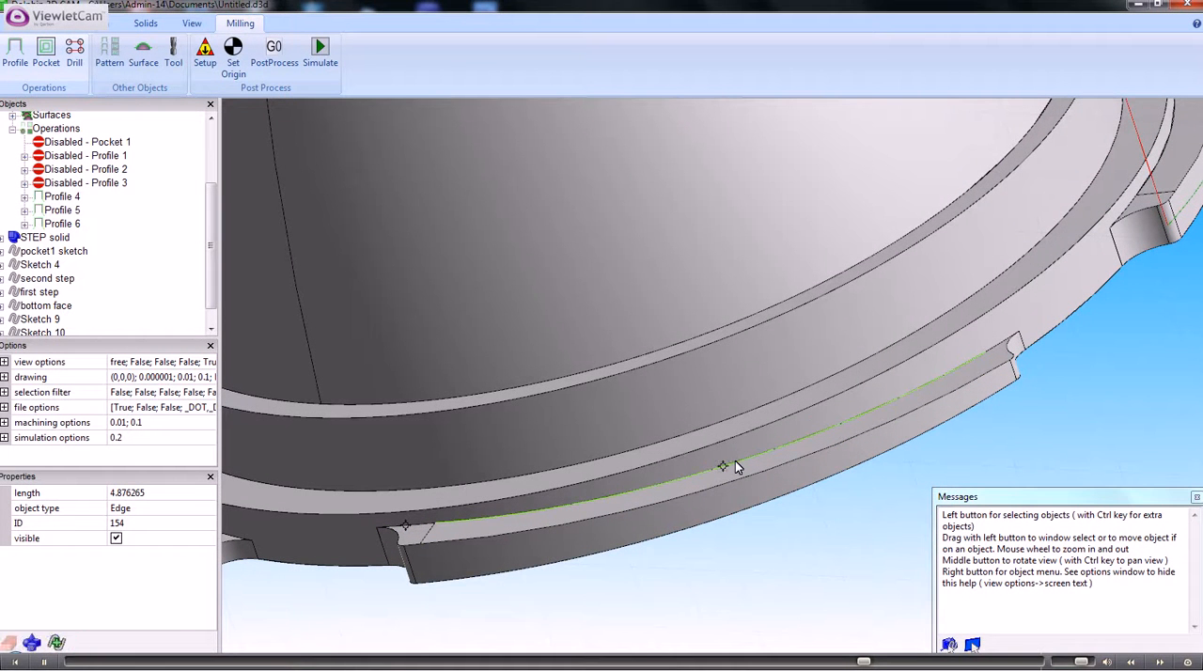
right_click(1005, 346)
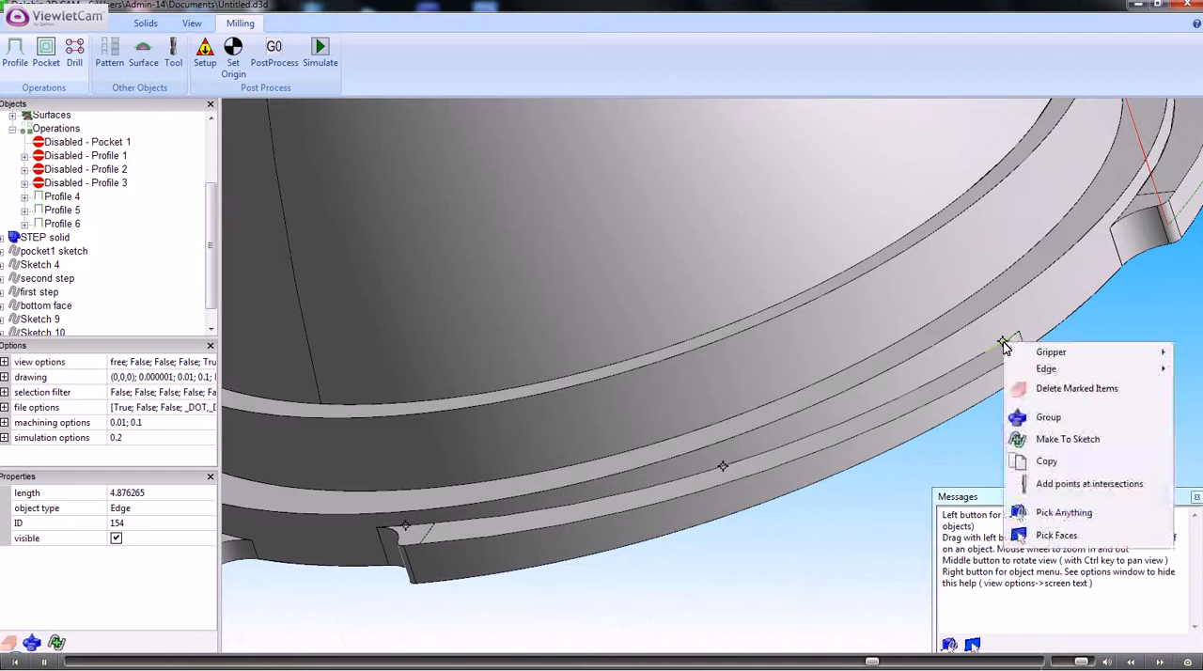
left_click(1048, 437)
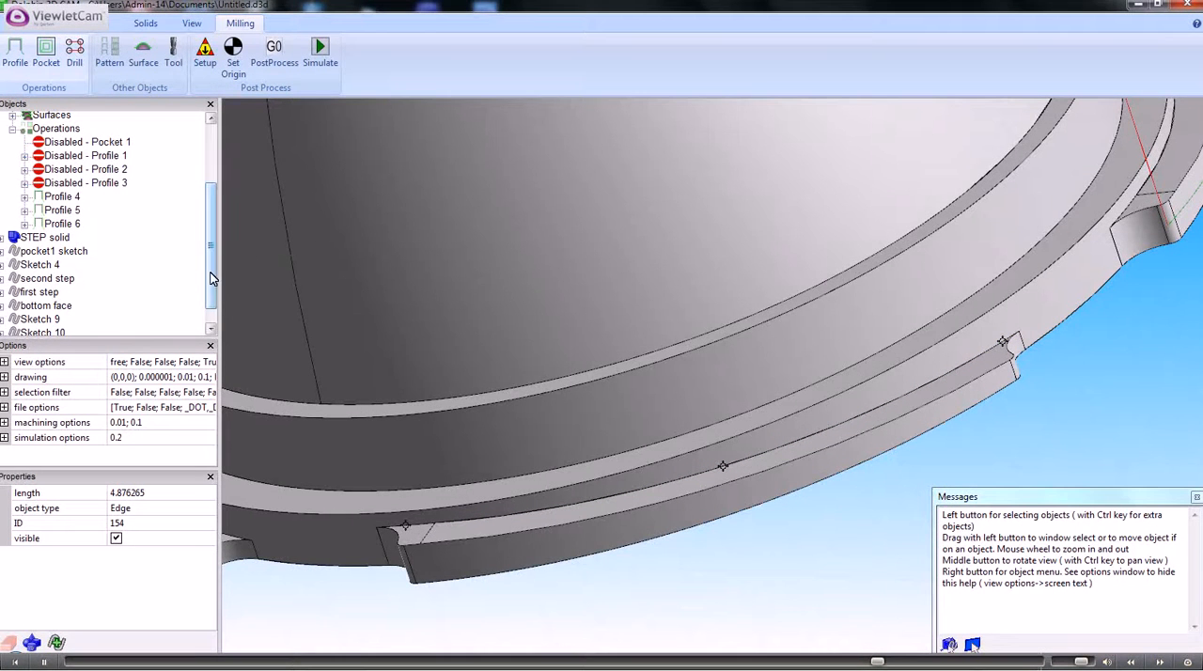
- Create a profile operation from Sketch 12 with the 10mm End Mill, following Surface 1 with 0.01 extra offset
left_click_drag(212, 274, 210, 297)
left_click(58, 336)
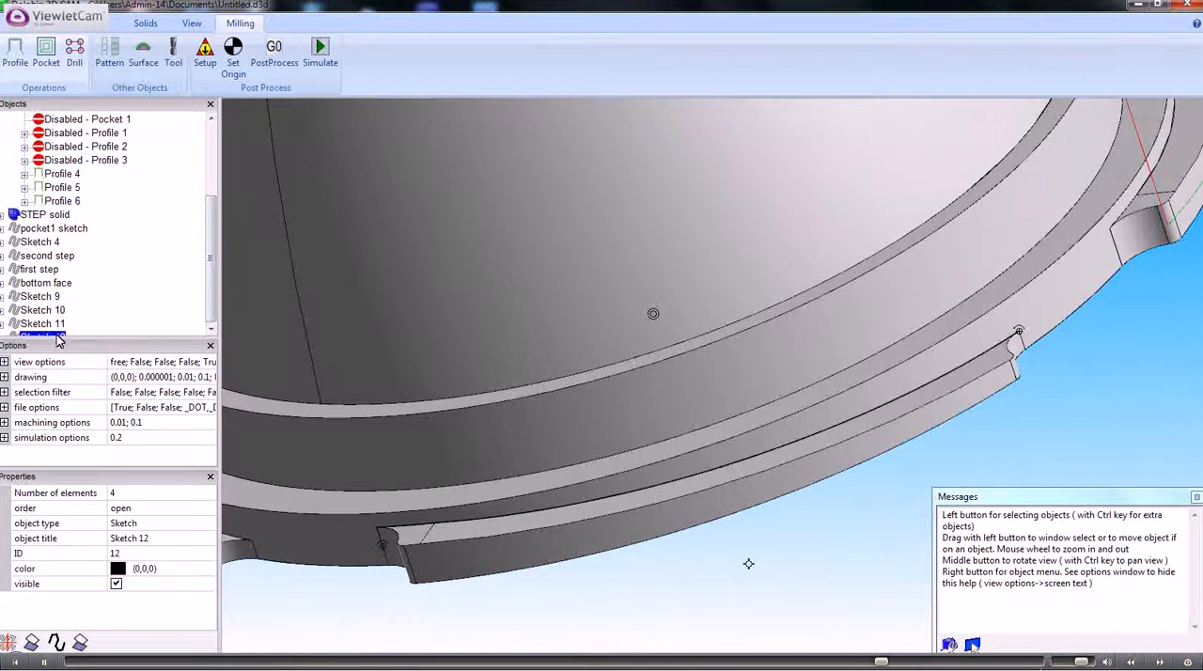
right_click(58, 336)
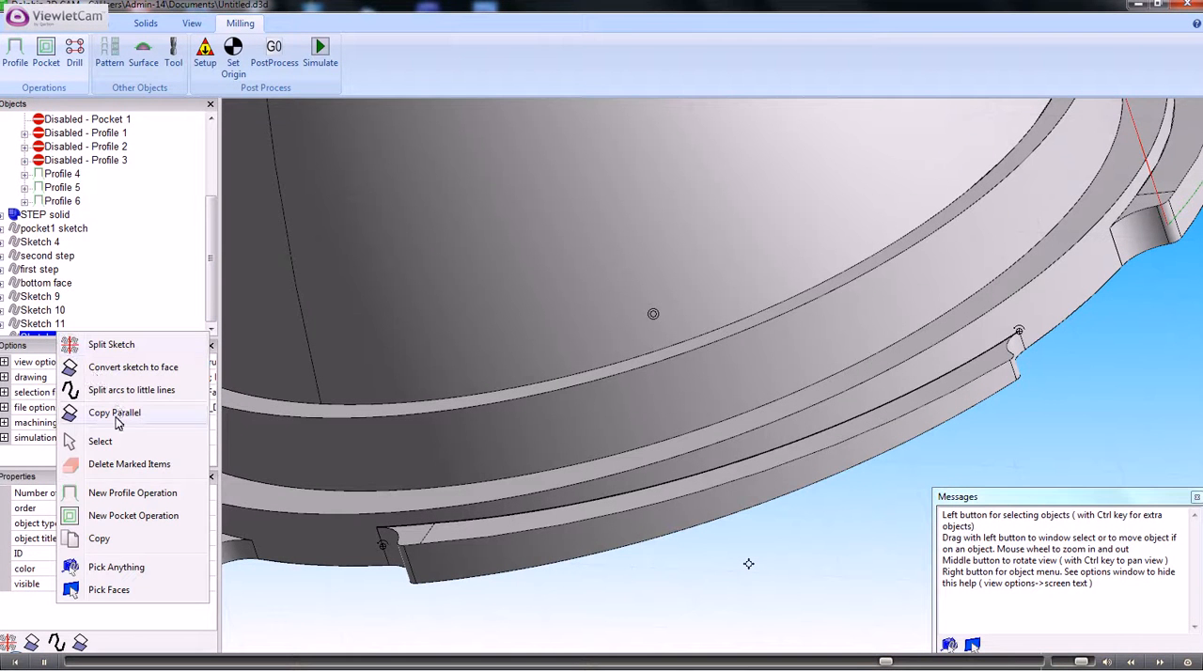
left_click(122, 493)
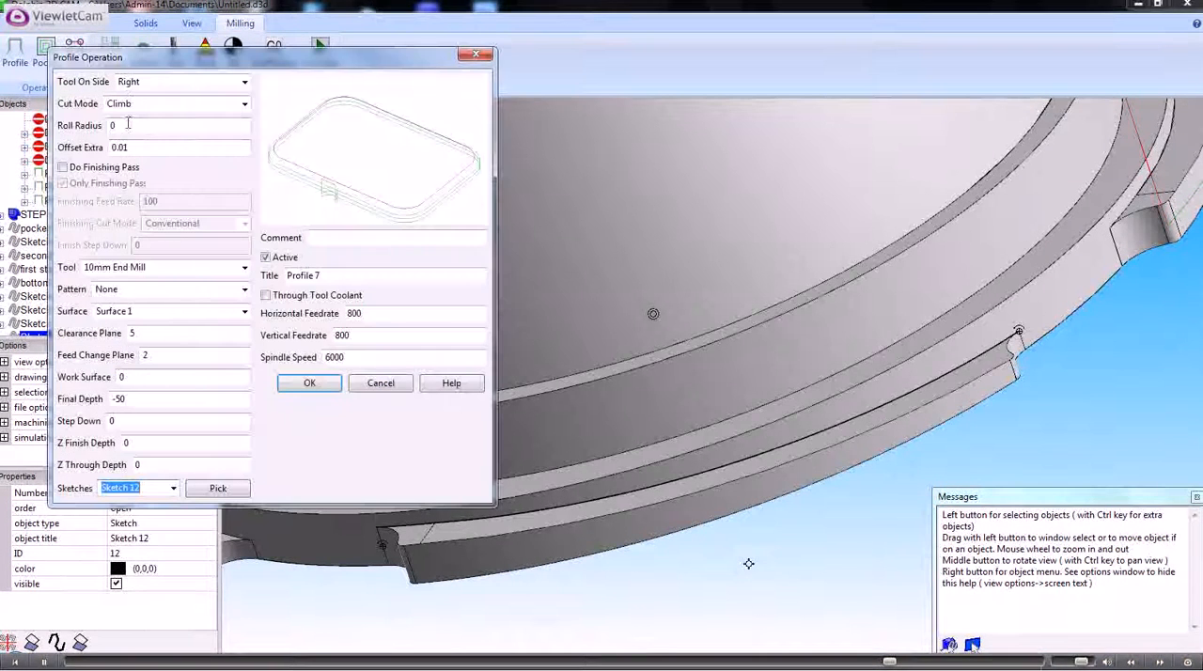
left_click(309, 383)
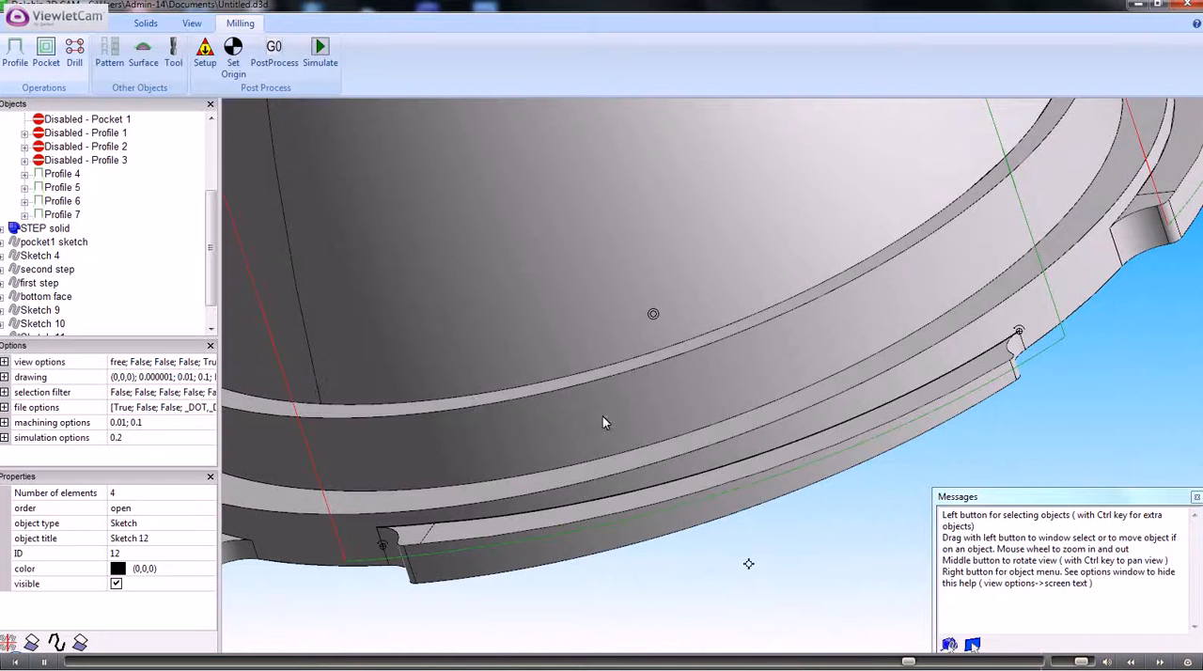
- Review the Profile 4 operation's settings and properties, and examine the profile toolpaths around the whole base flange
middle_click_drag(589, 405, 491, 396)
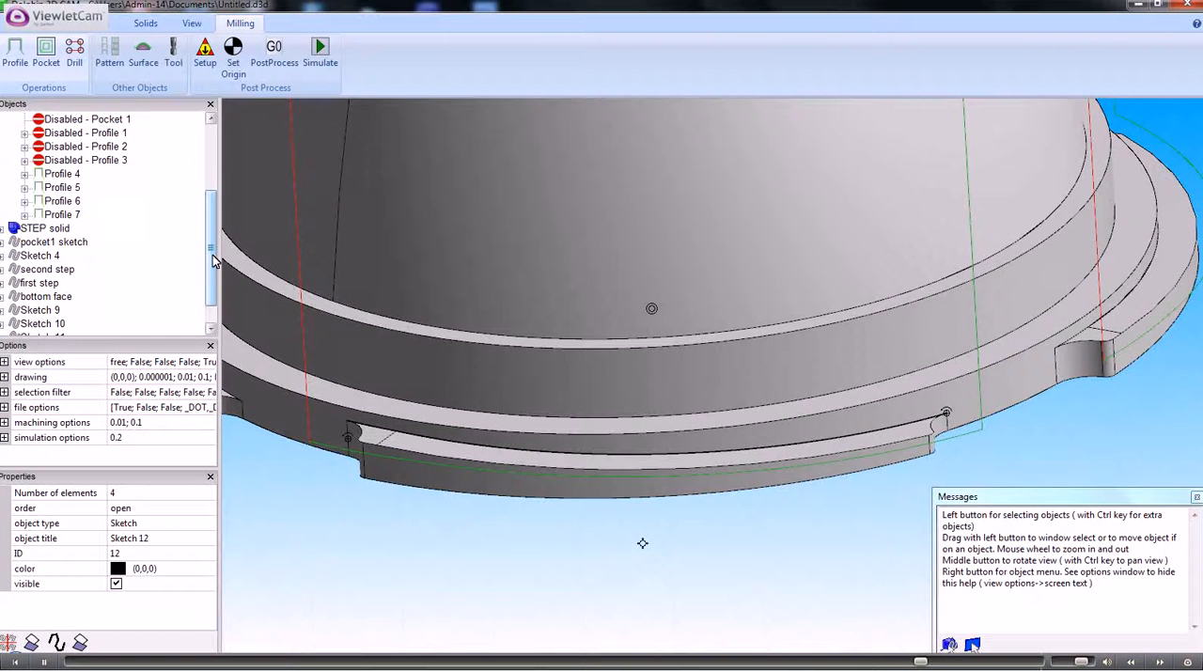
left_click_drag(213, 255, 213, 237)
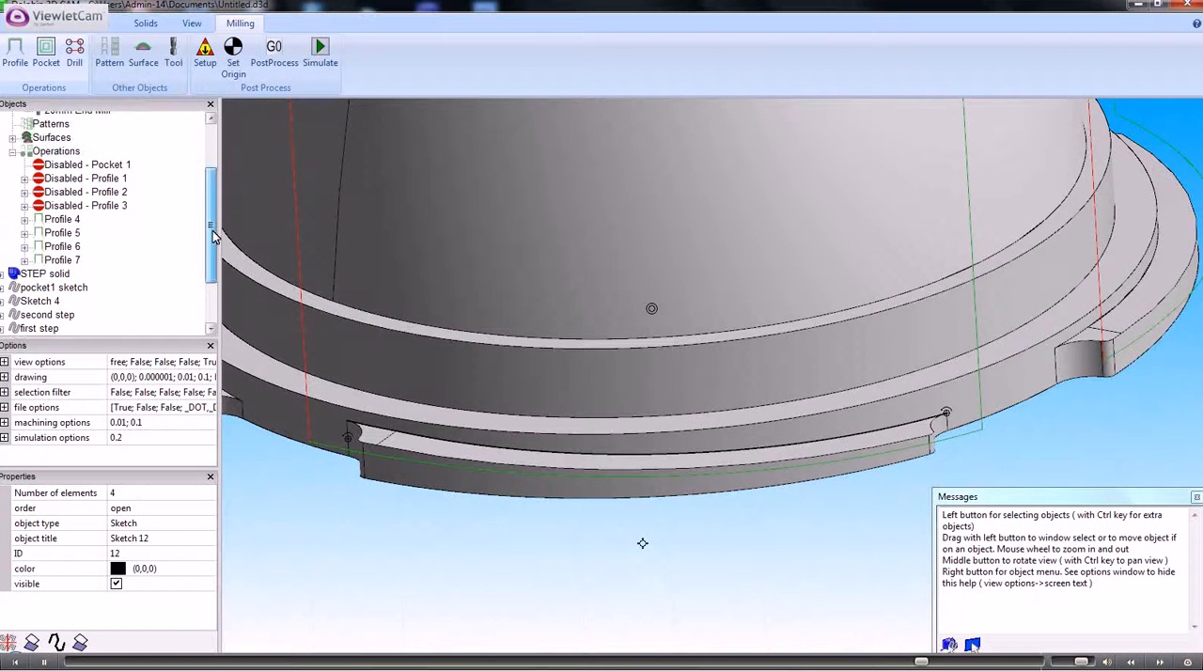
left_click(61, 219)
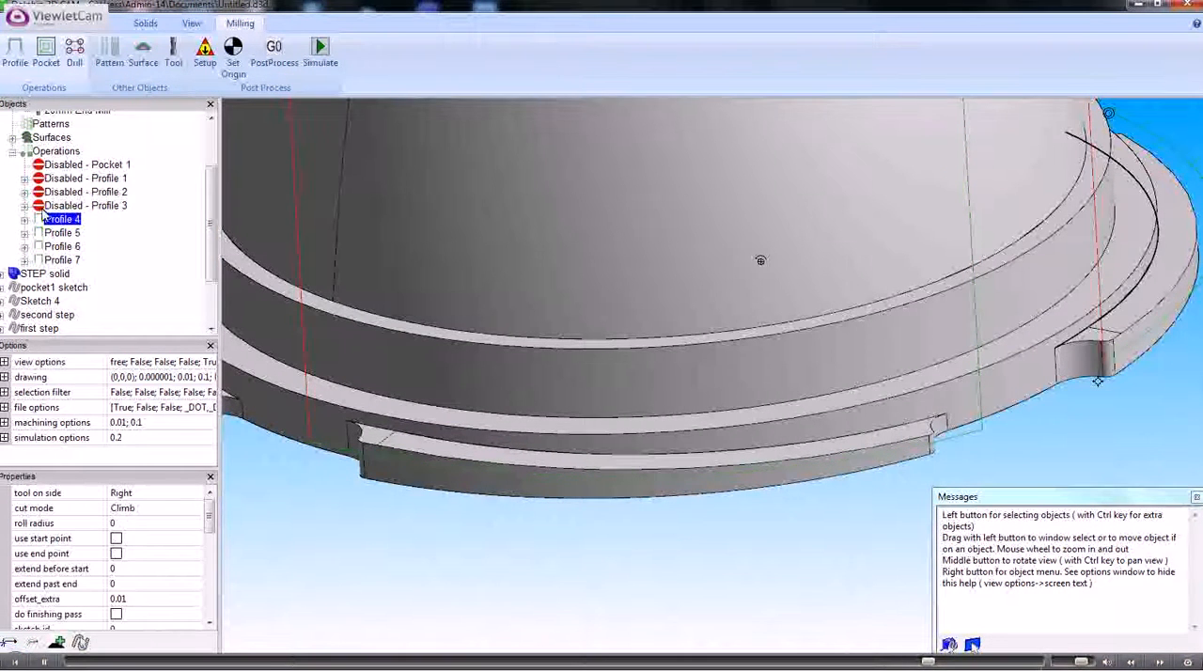
double_click(61, 219)
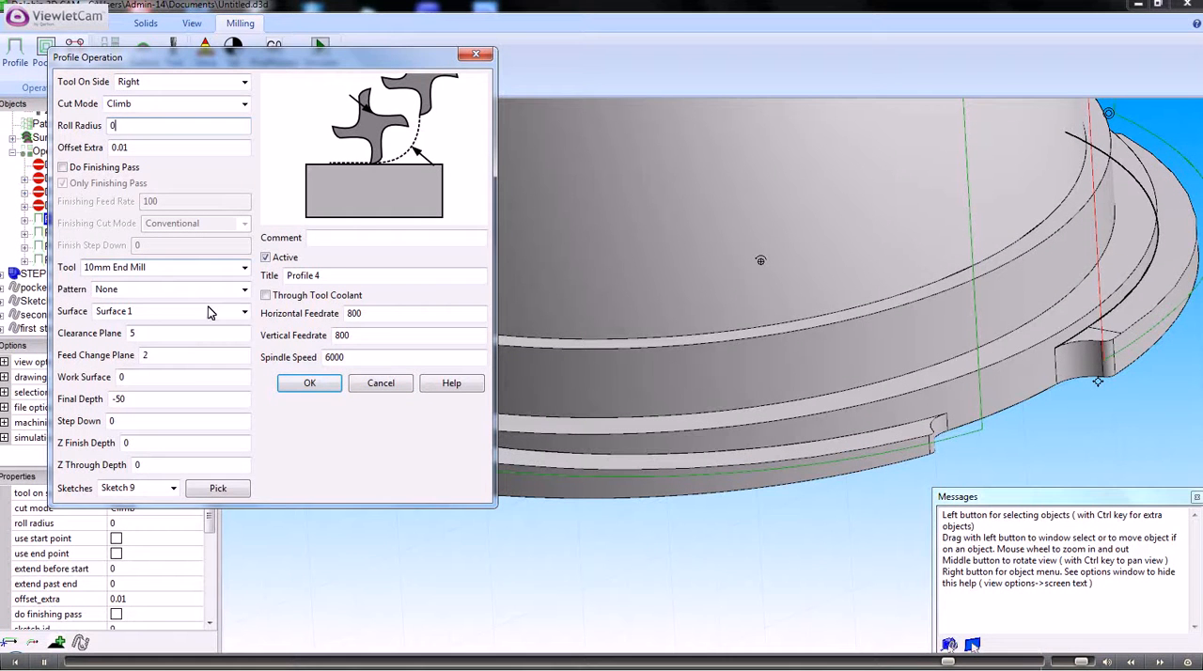
left_click(383, 383)
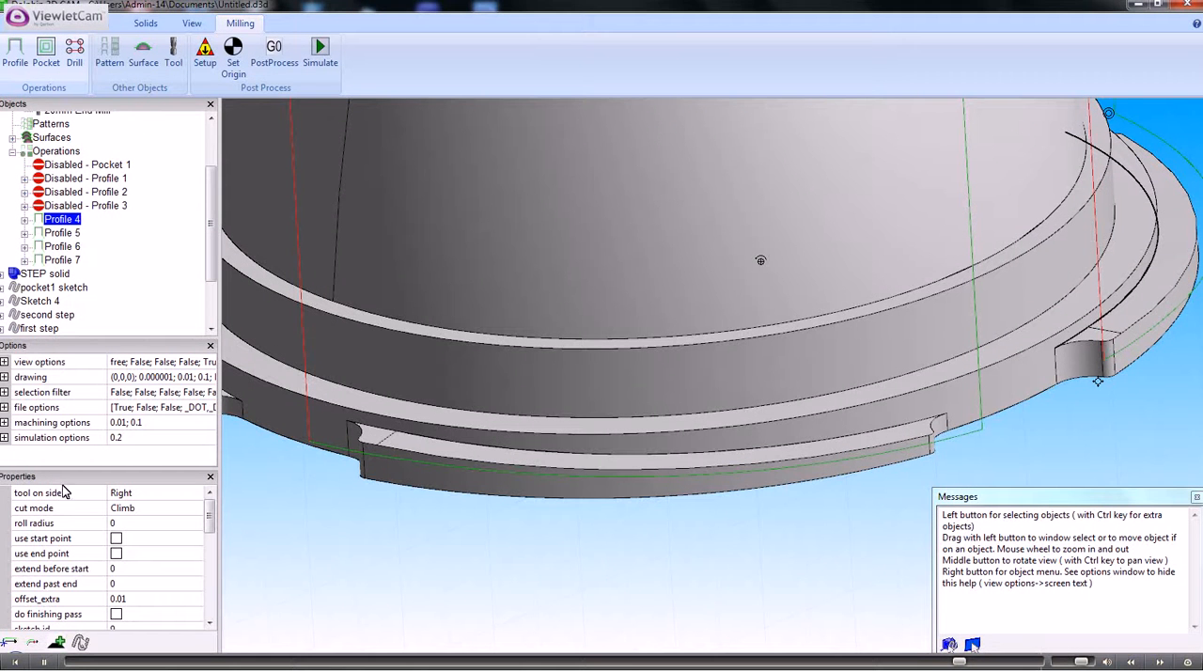
left_click(210, 627)
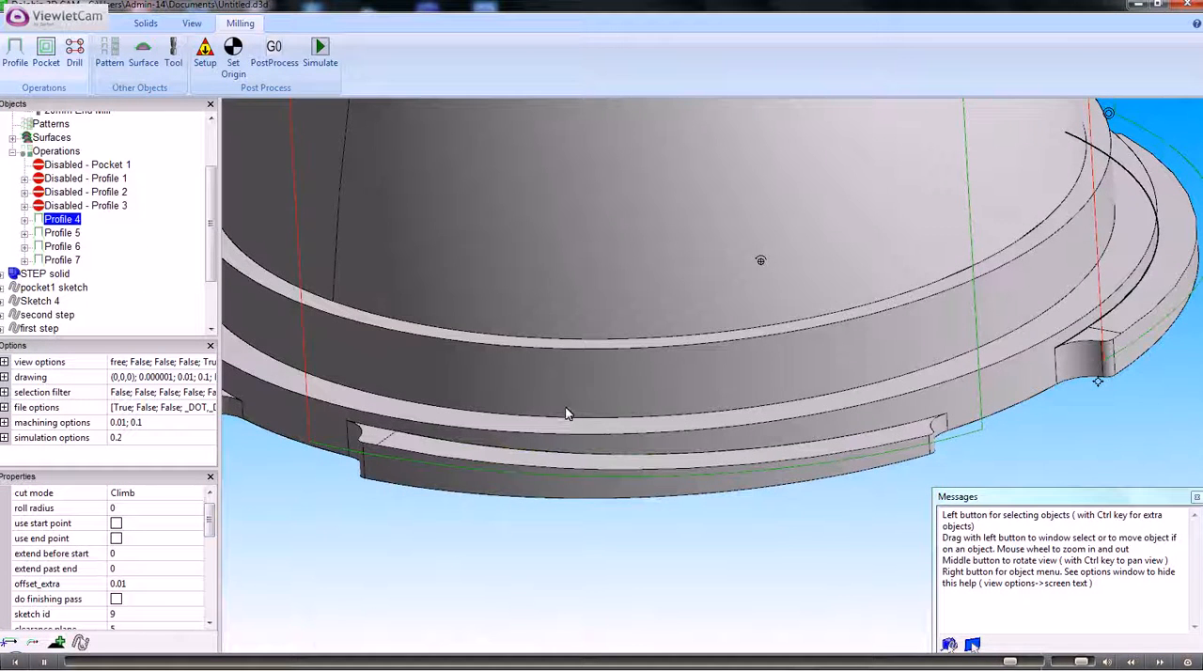
scroll(586, 395, "down", 2)
middle_click_drag(584, 391, 503, 353)
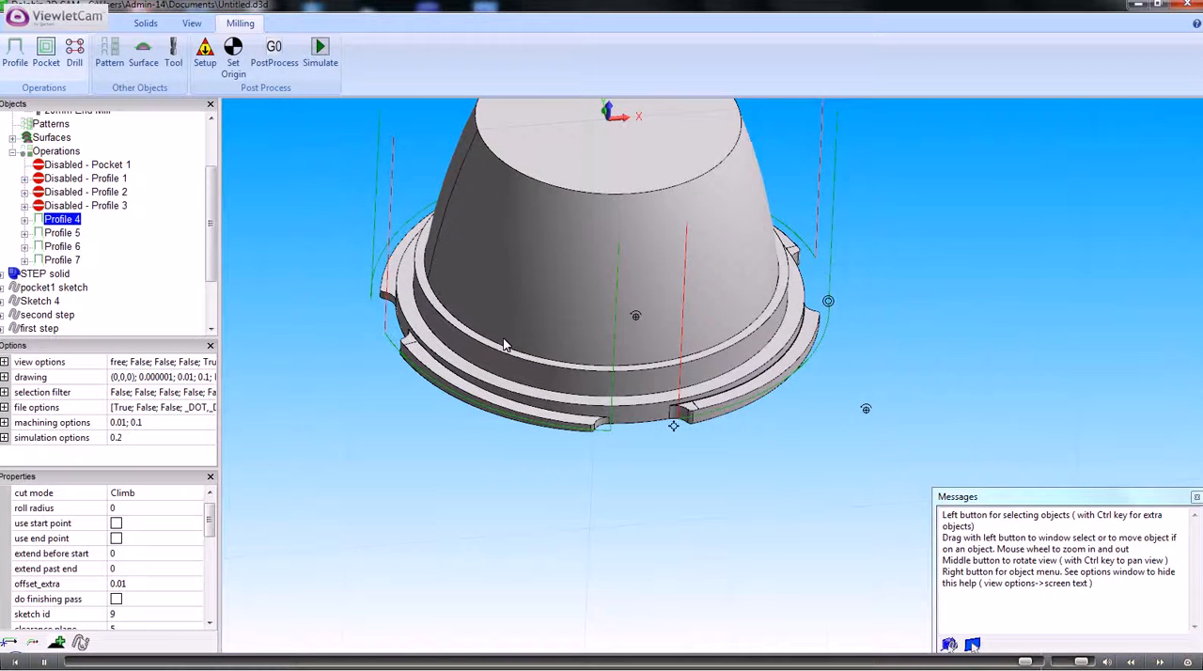
scroll(504, 345, "down", 1)
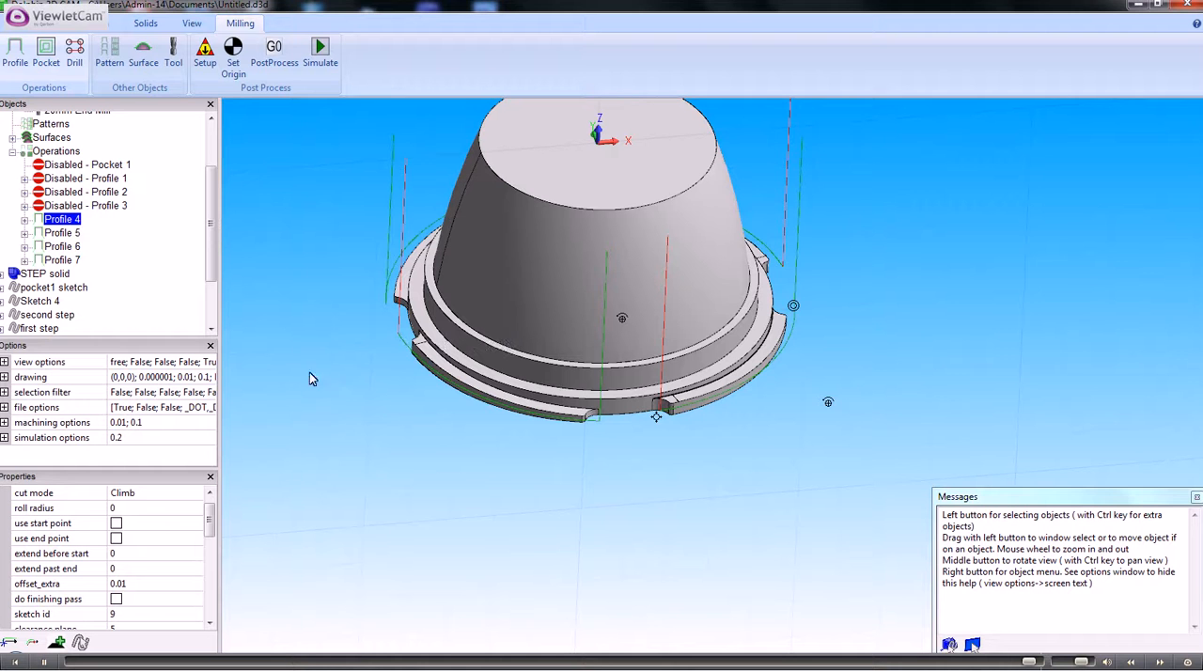